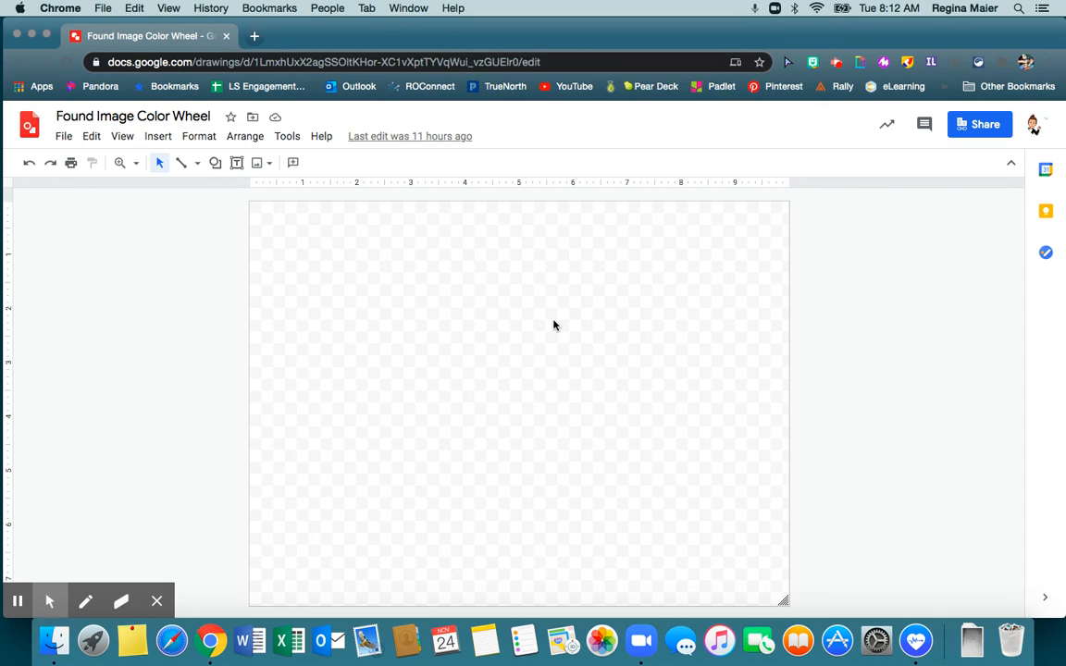
Search the web for "wall background" images and insert the brick wall with graffiti and a barred window.
left_click(268, 165)
left_click(283, 211)
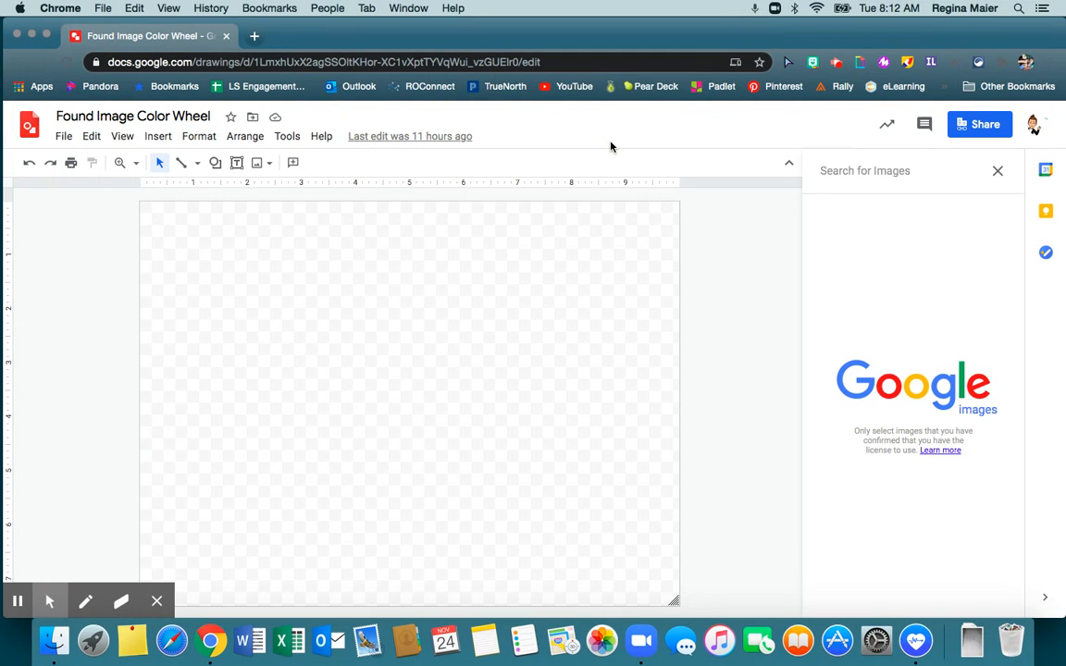
type("wall bac")
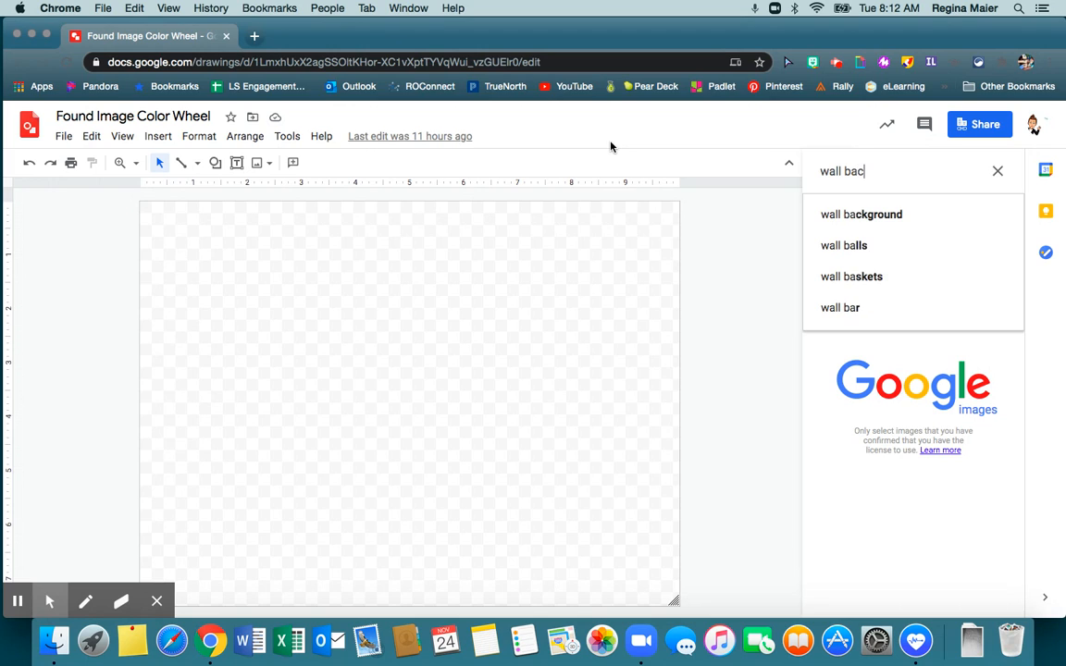
key("Return")
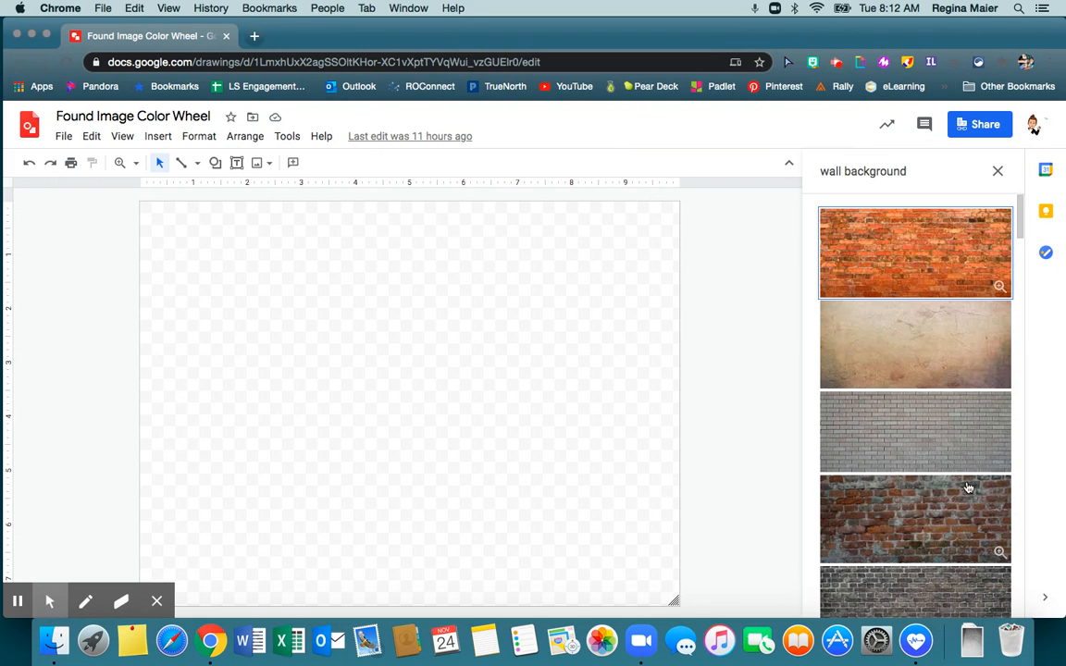
scroll(968, 488, "down", 5)
scroll(969, 488, "down", 10)
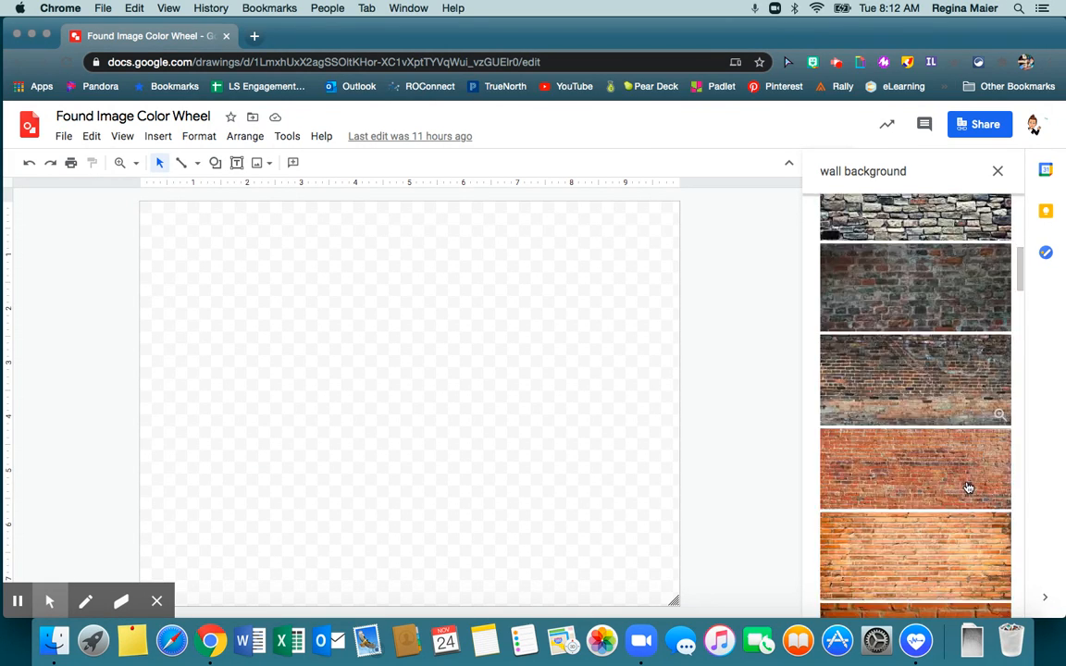
scroll(968, 488, "down", 3)
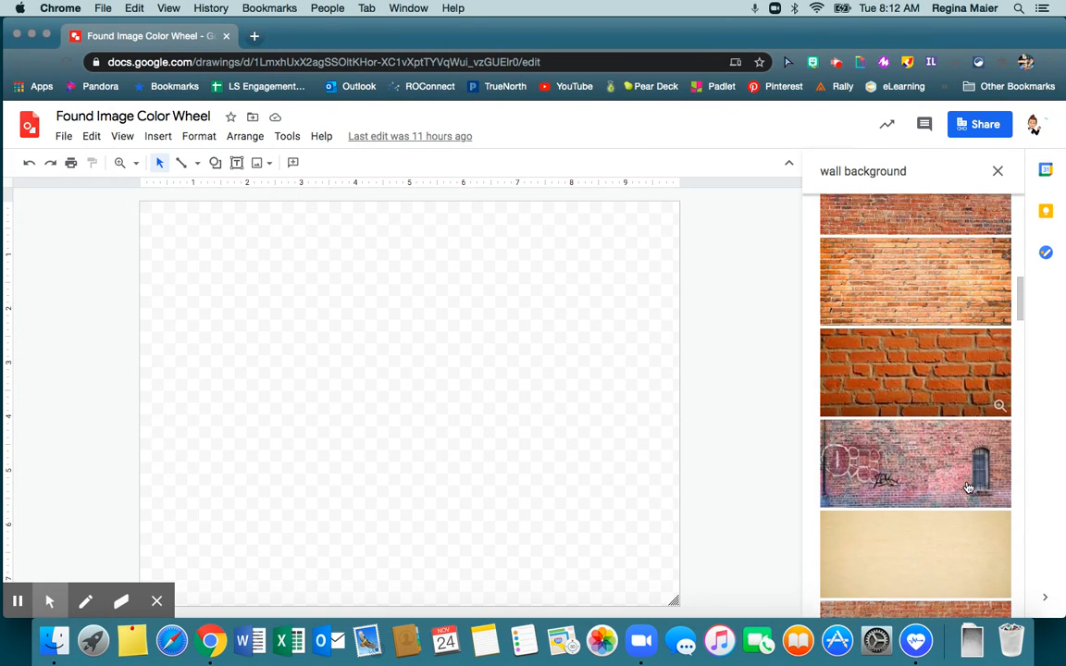
left_click(924, 456)
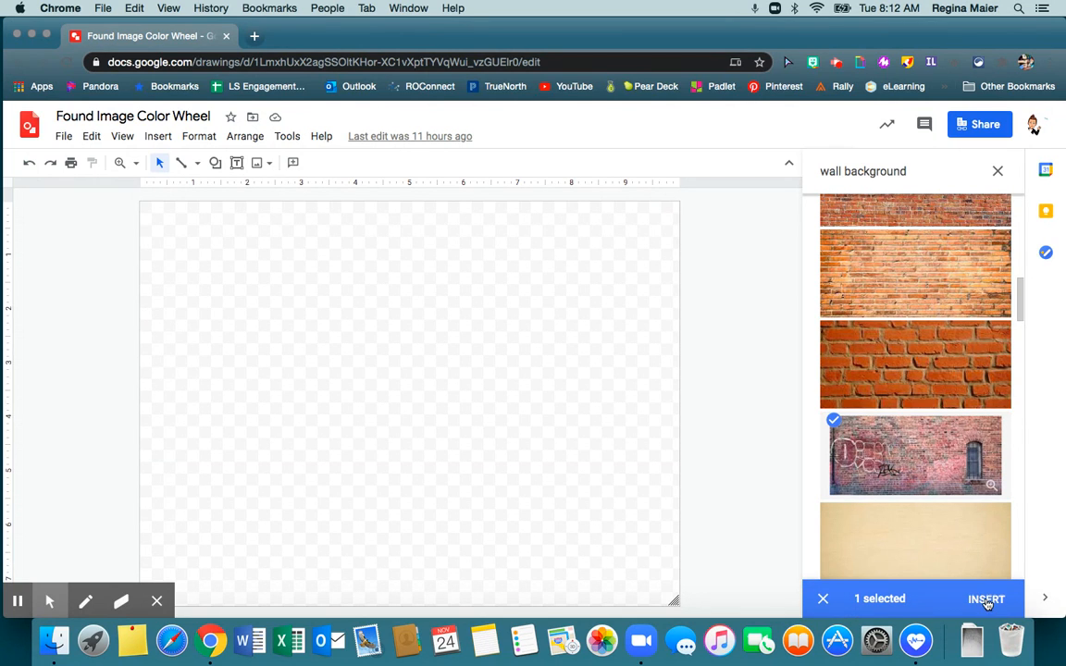
left_click(987, 600)
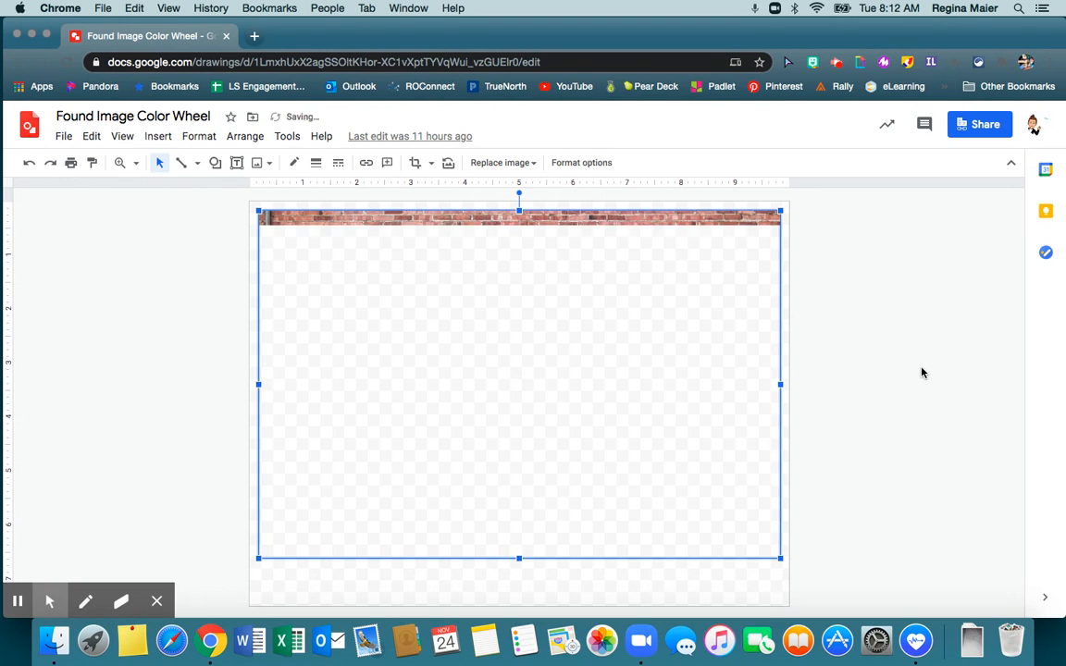
Stretch the brick wall image to the canvas edges so that it covers the whole drawing, and deselect it.
left_click_drag(258, 211, 245, 201)
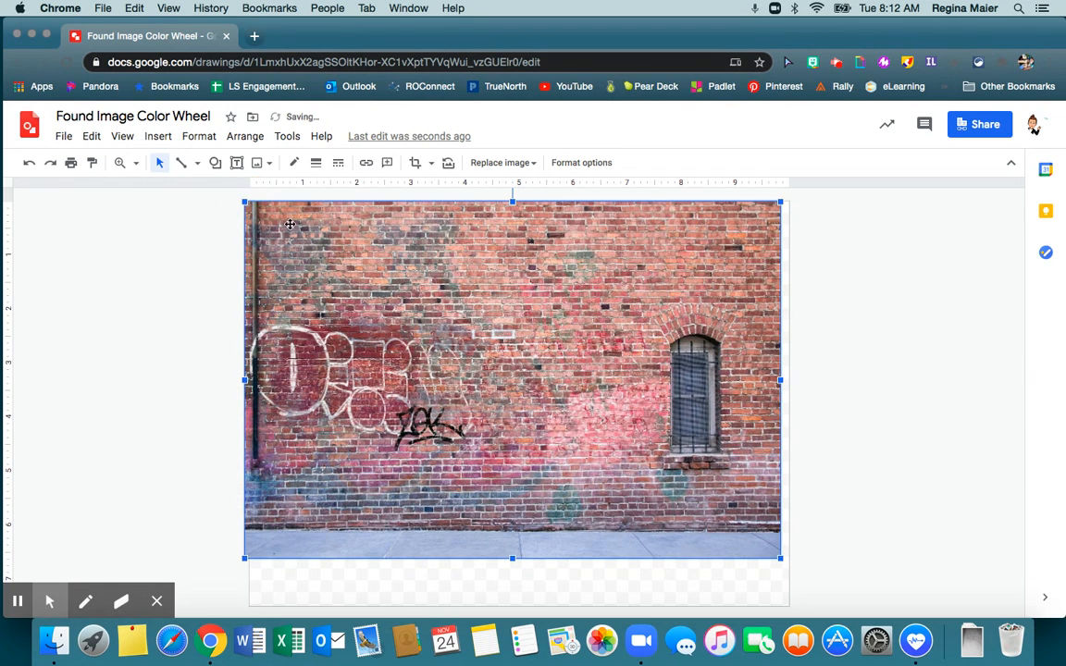
left_click_drag(512, 557, 510, 607)
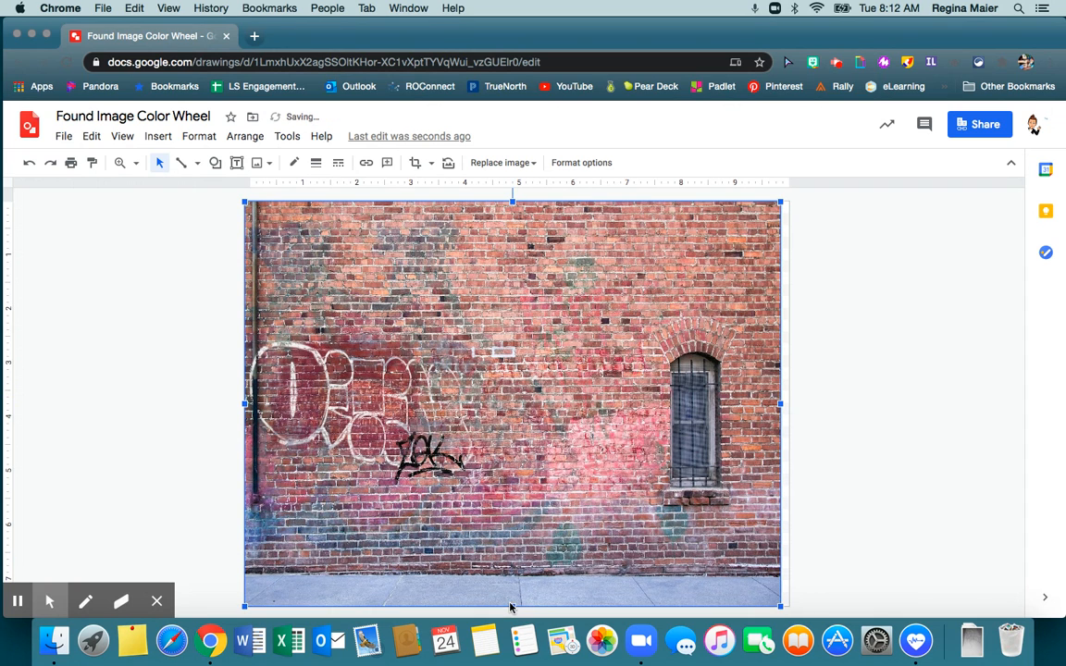
left_click_drag(783, 405, 787, 407)
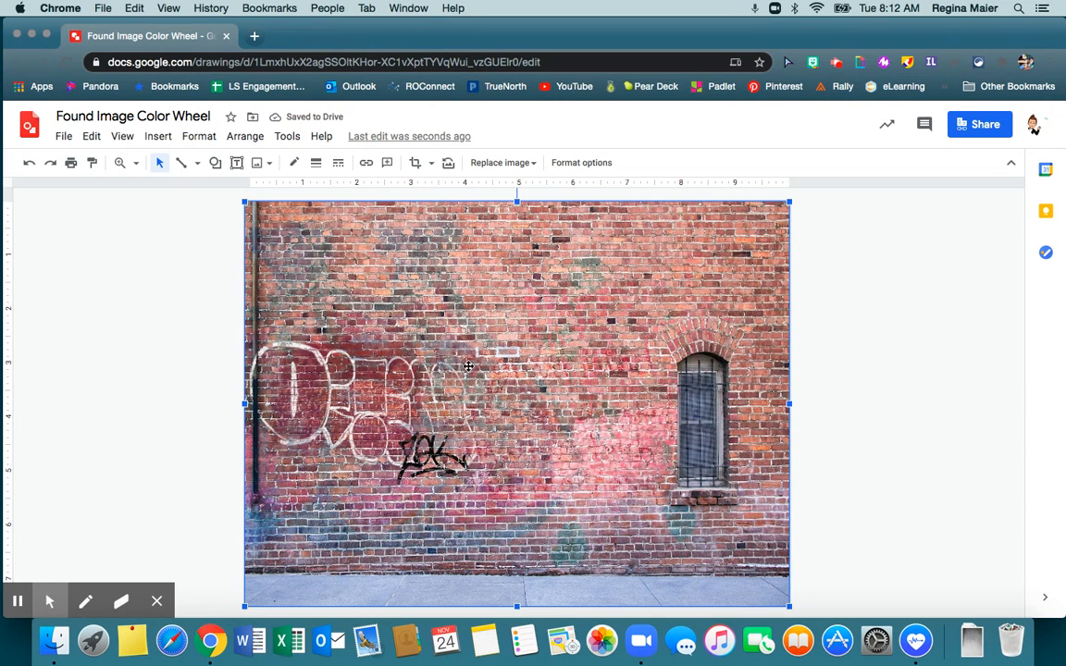
left_click(891, 443)
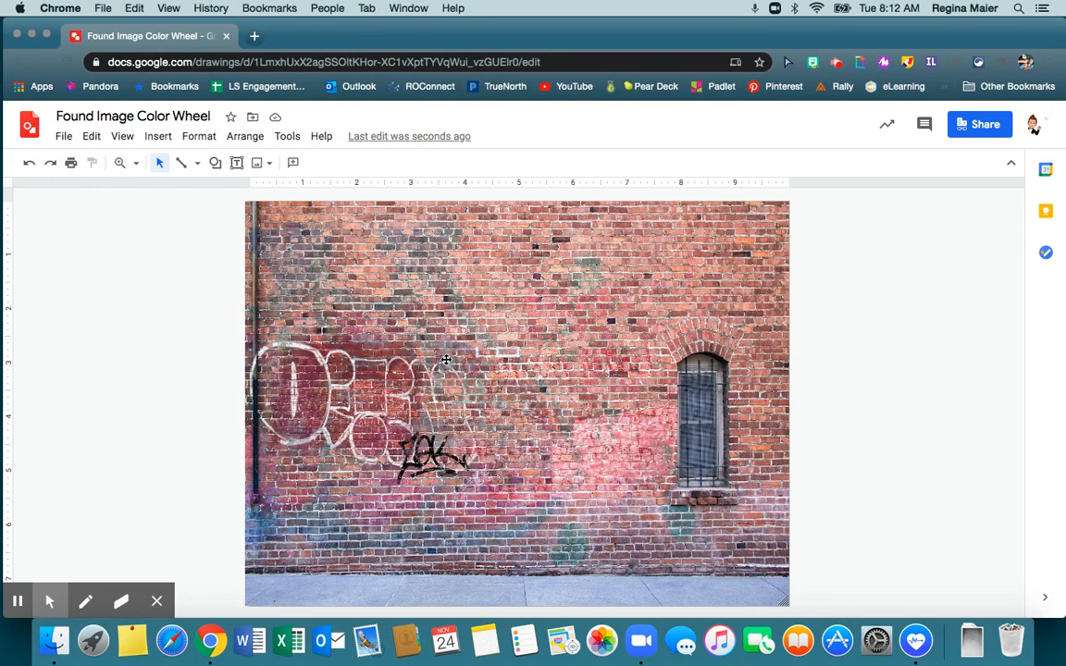
Search the web for "blue objects png" images and insert the blue game controller.
left_click(271, 164)
left_click(285, 212)
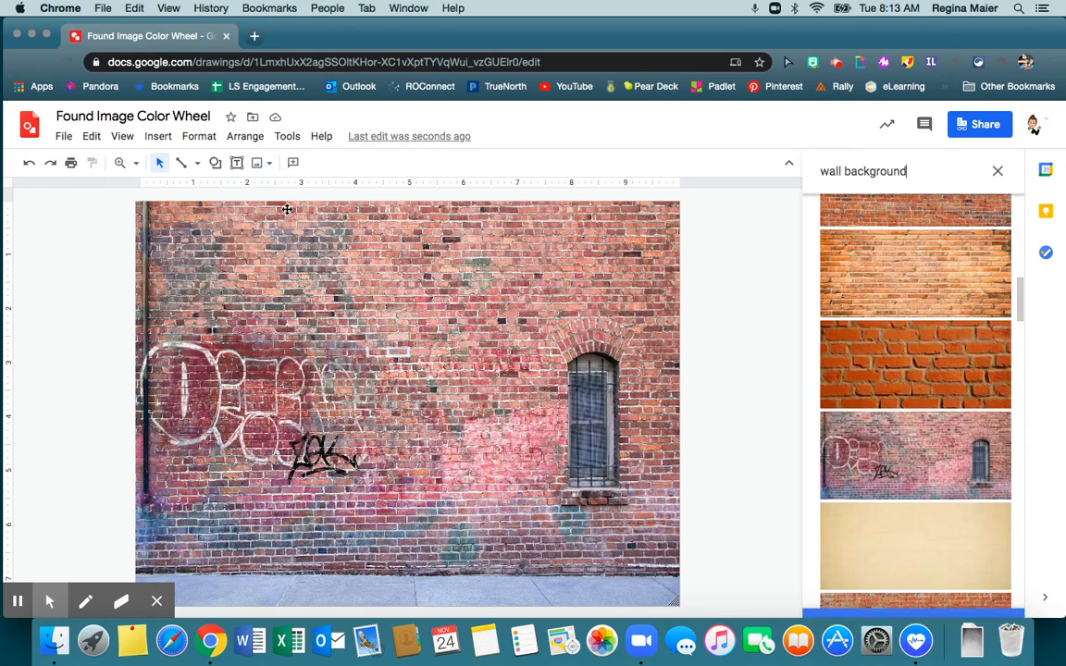
left_click(914, 169)
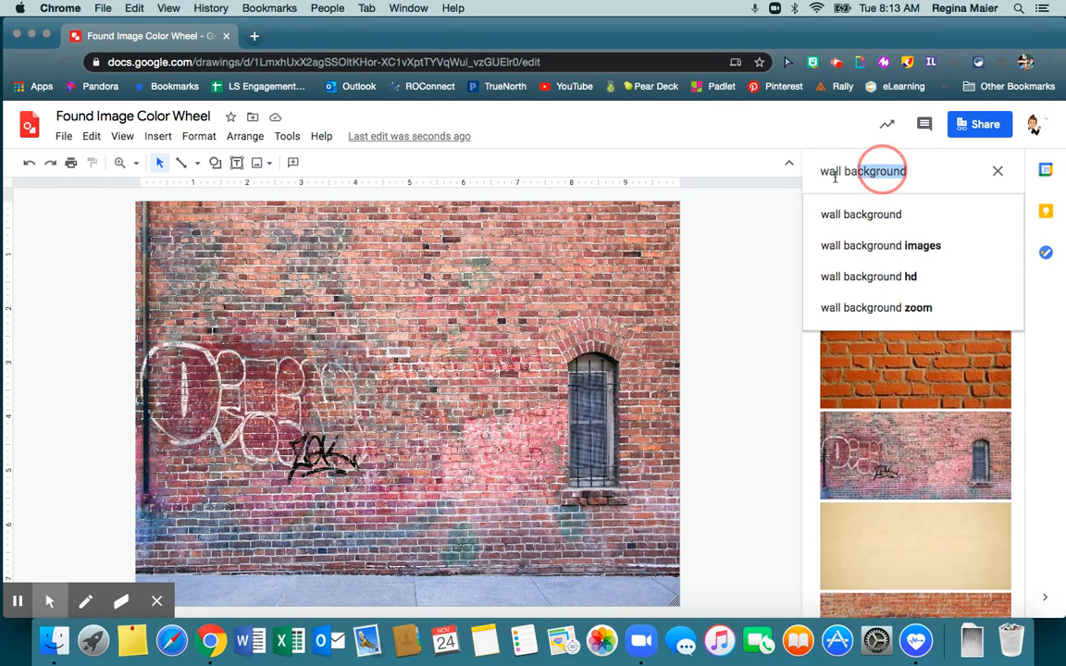
left_click_drag(921, 165, 808, 167)
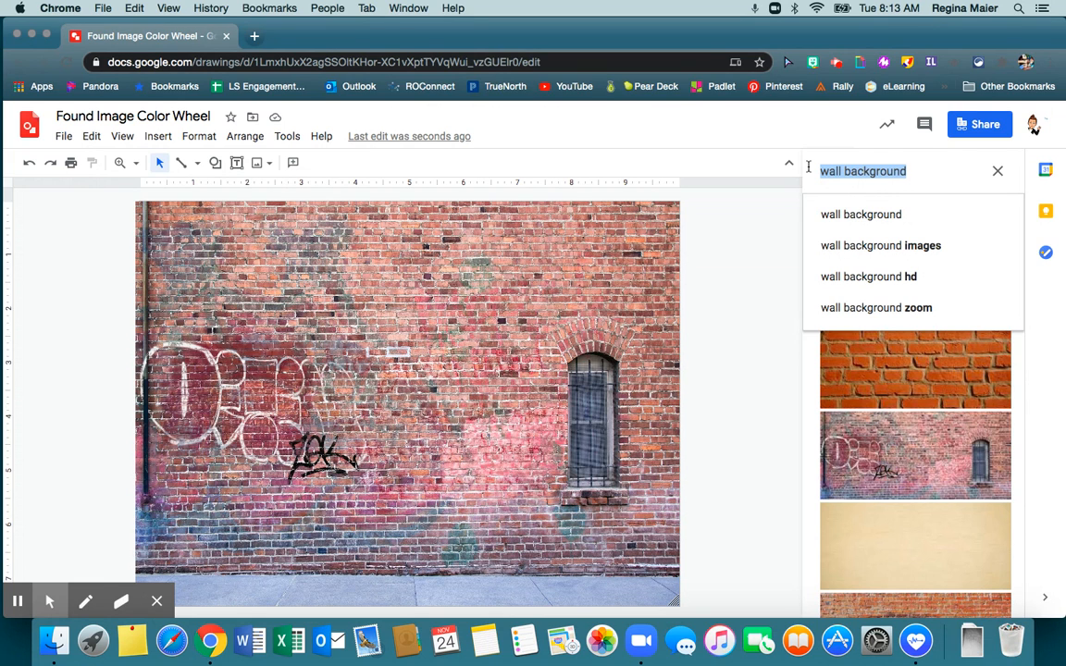
type("blue")
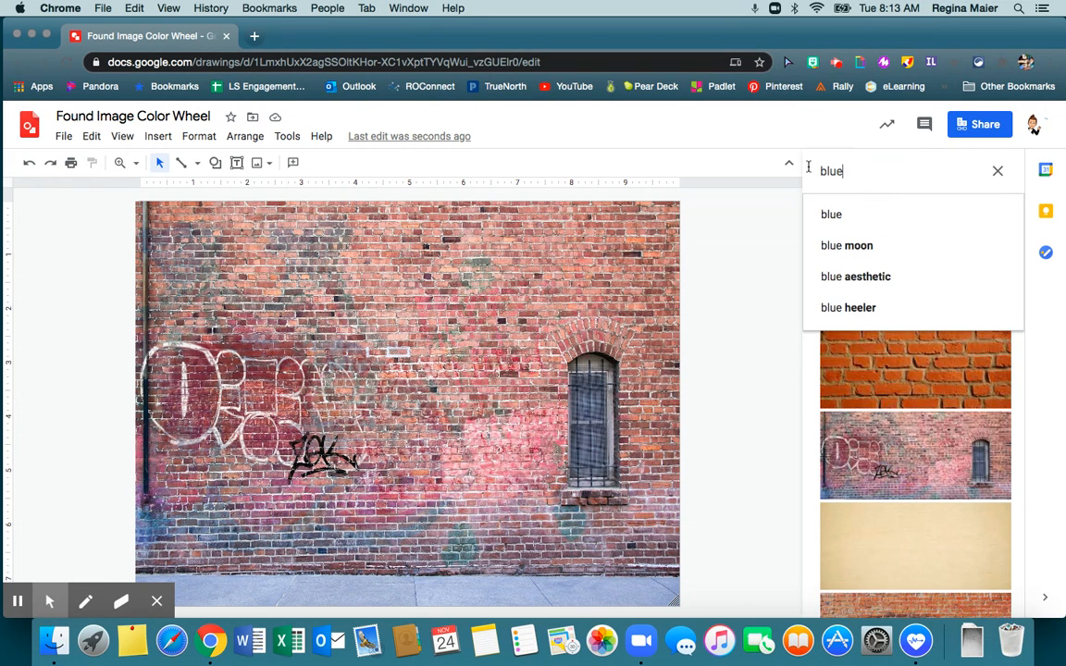
type(" objects")
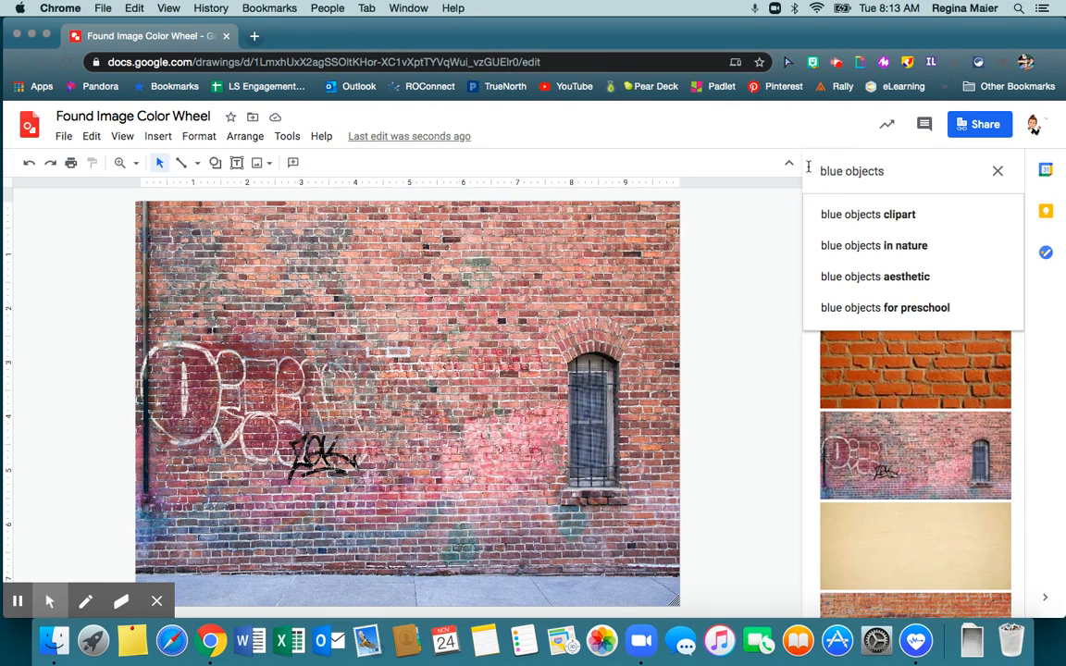
type(" png")
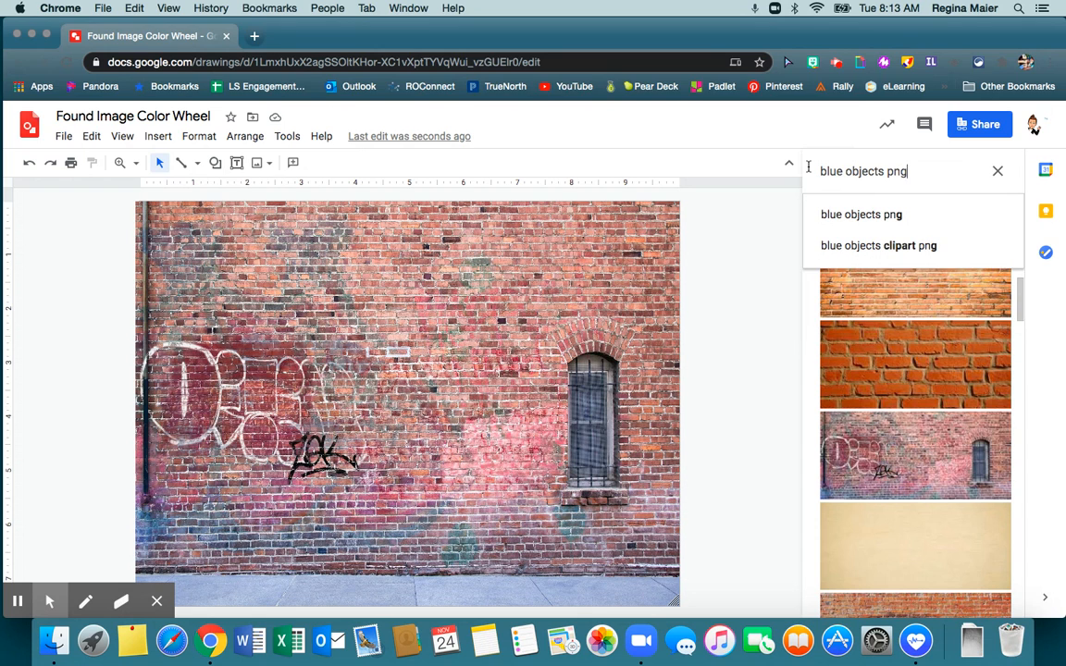
key("Return")
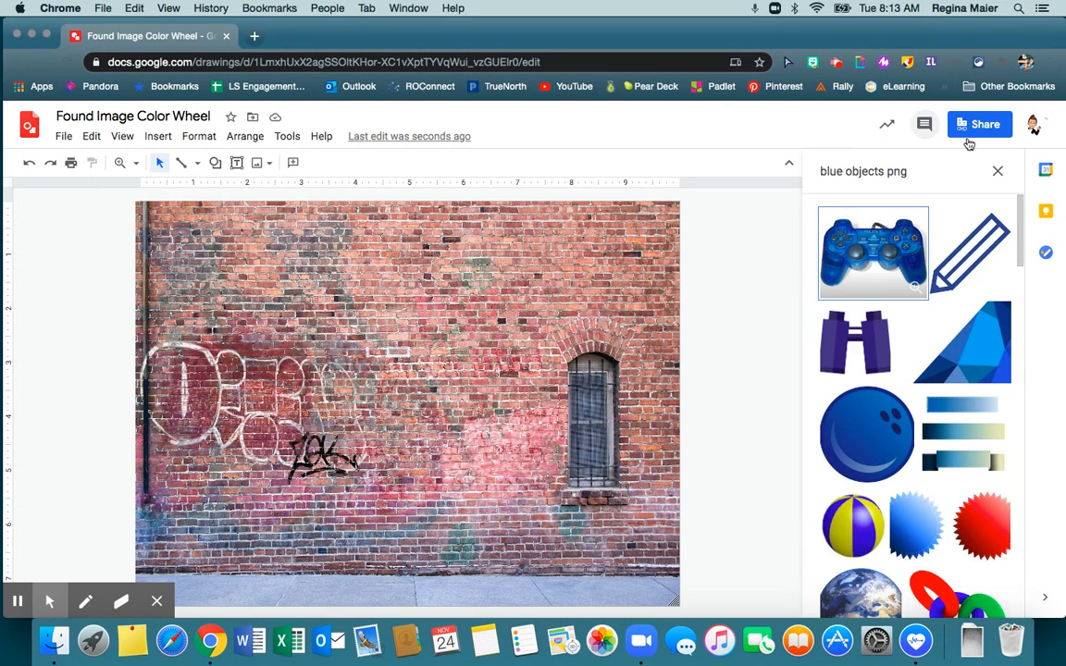
left_click(860, 262)
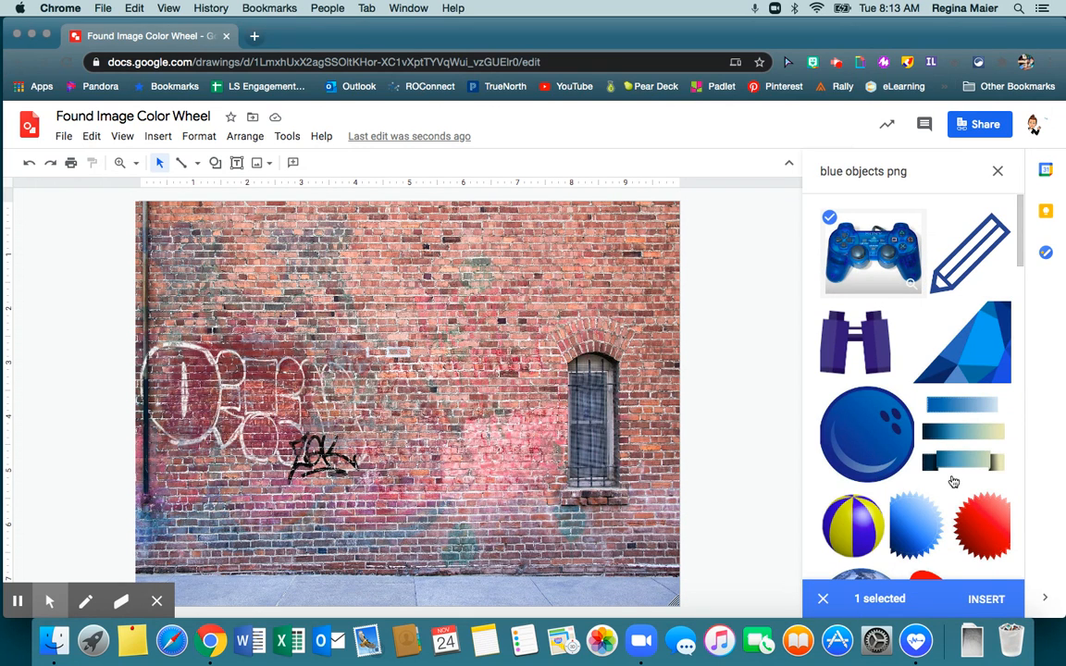
left_click(985, 600)
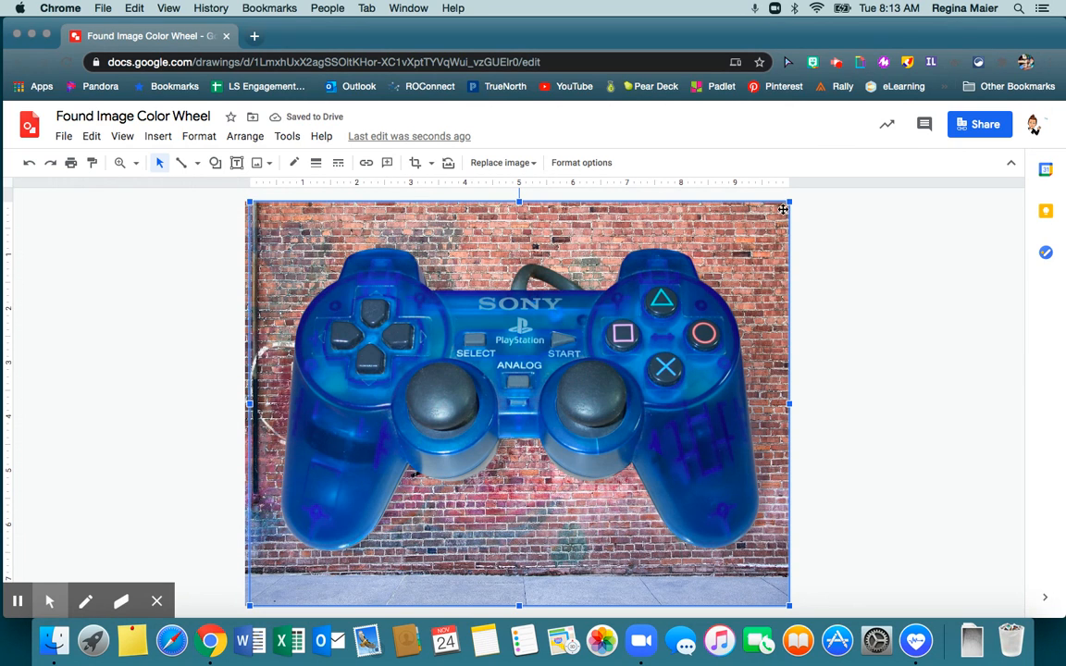
Shrink the controller to about 2.3 inches wide, rotate it about 50 degrees clockwise and place it on the lower left of the wall.
left_click_drag(789, 202, 370, 463)
left_click_drag(327, 529, 396, 465)
left_click_drag(390, 392, 388, 423)
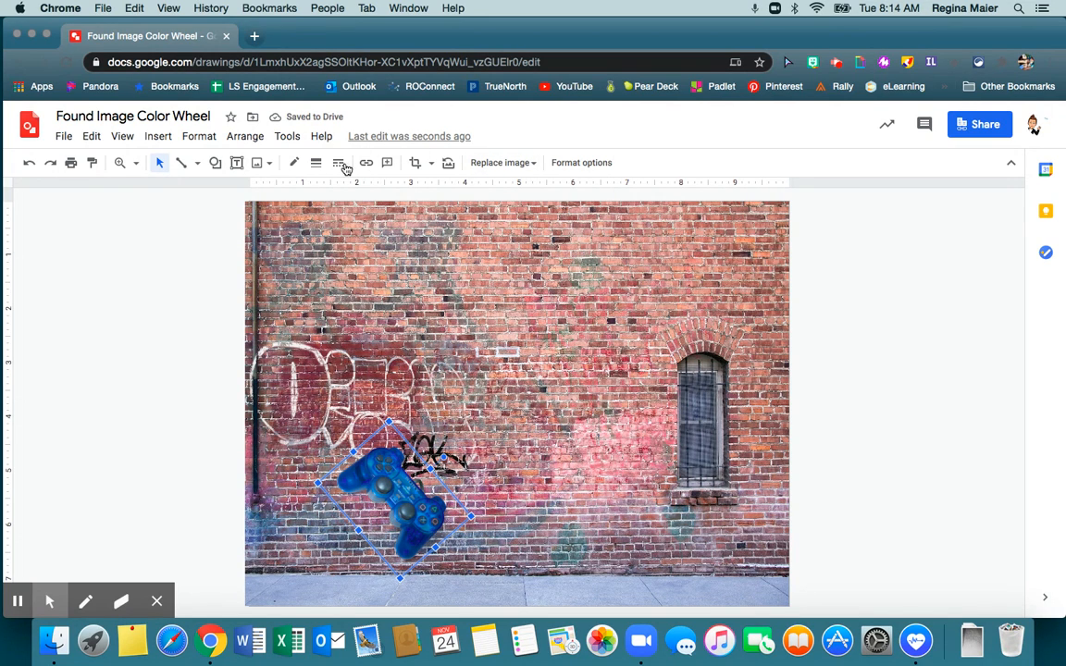
Insert the dark blue globe from the "blue objects png" web image results and shrink it to about 2 inches wide.
left_click(258, 163)
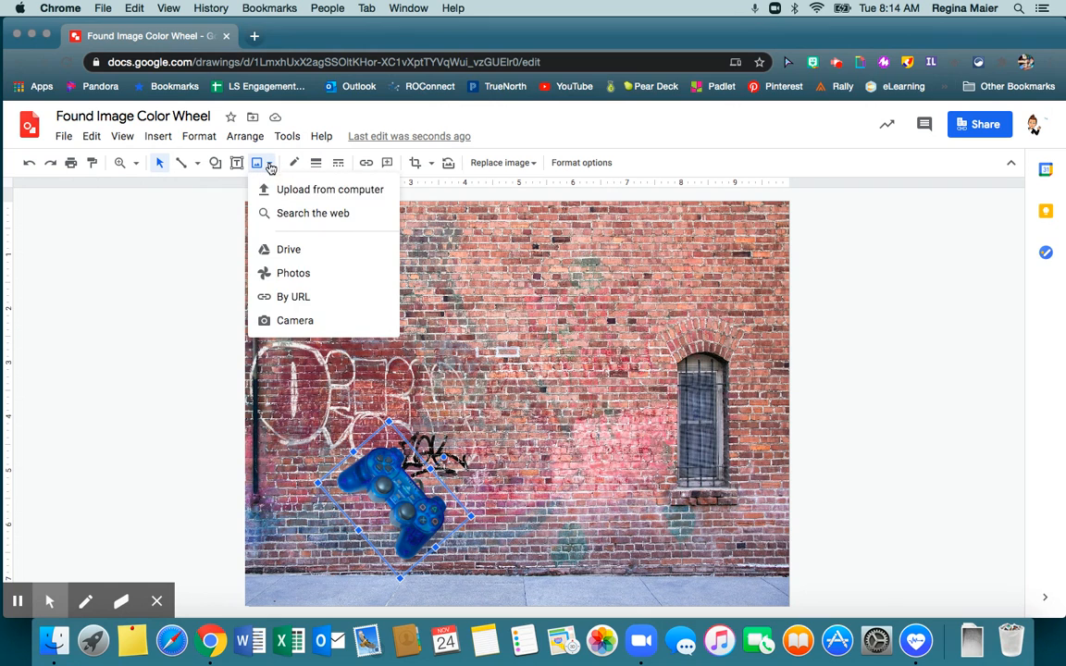
left_click(271, 213)
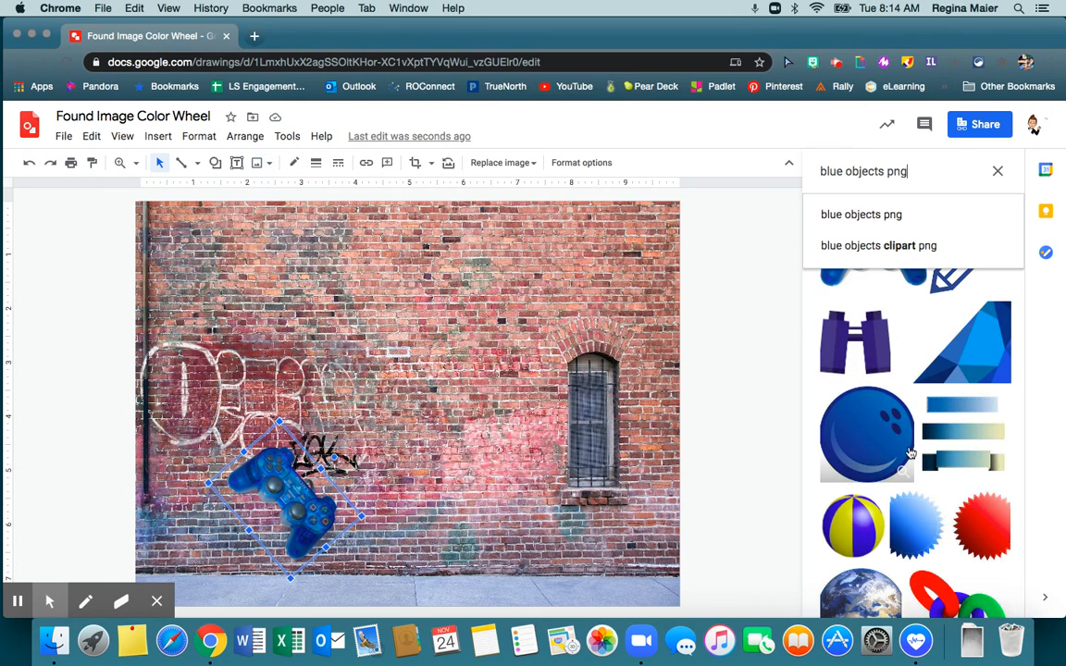
scroll(910, 453, "down", 1)
scroll(910, 453, "down", 10)
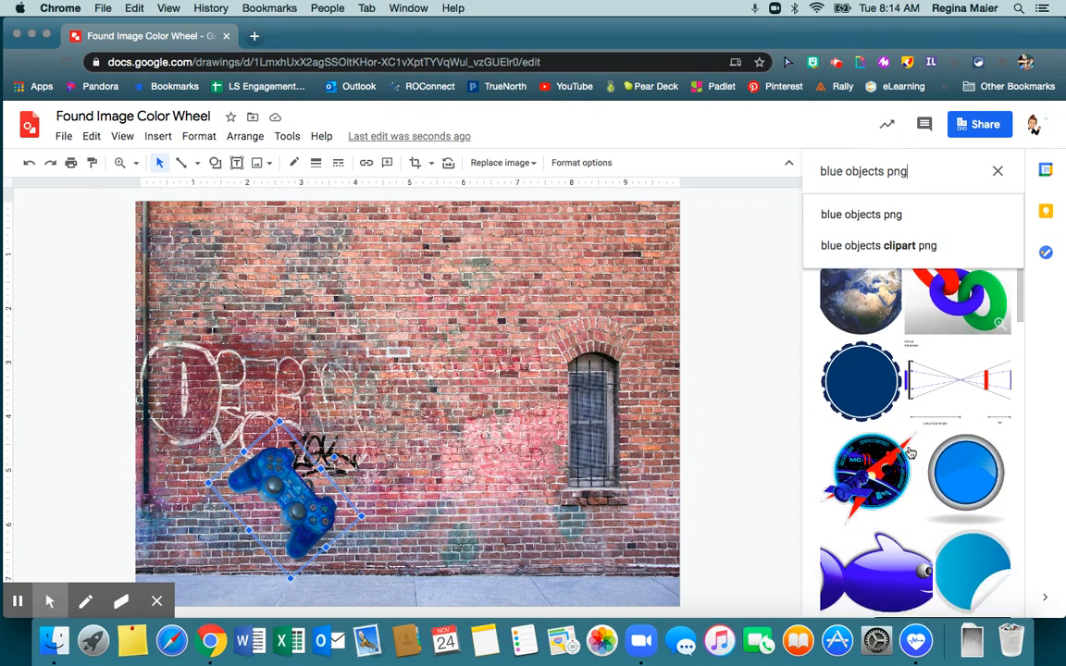
scroll(910, 453, "down", 10)
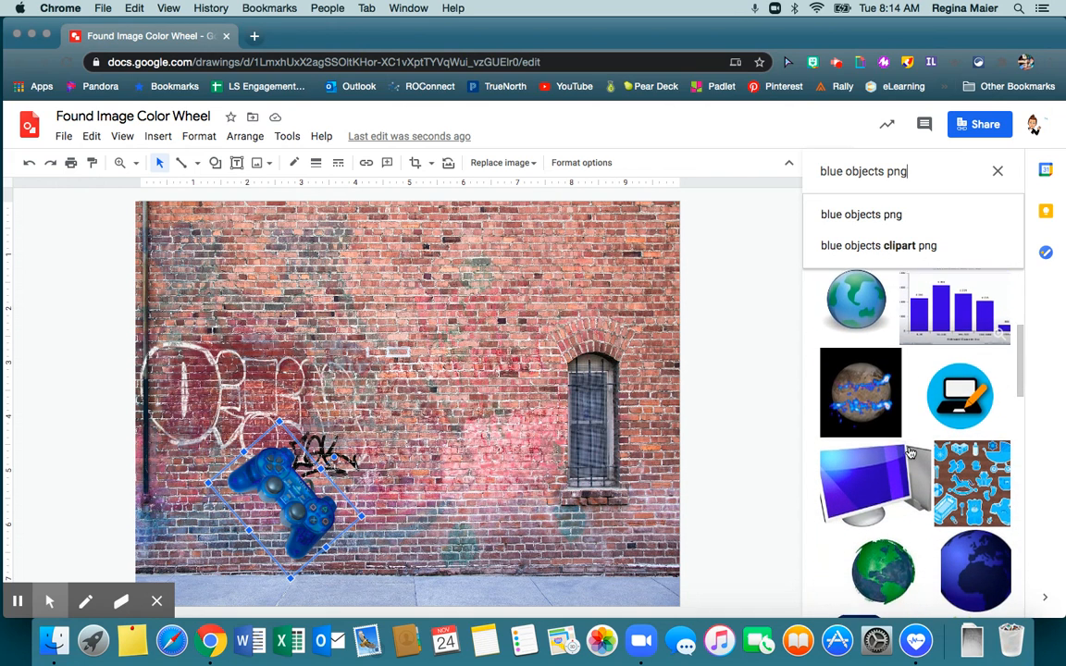
scroll(910, 453, "down", 2)
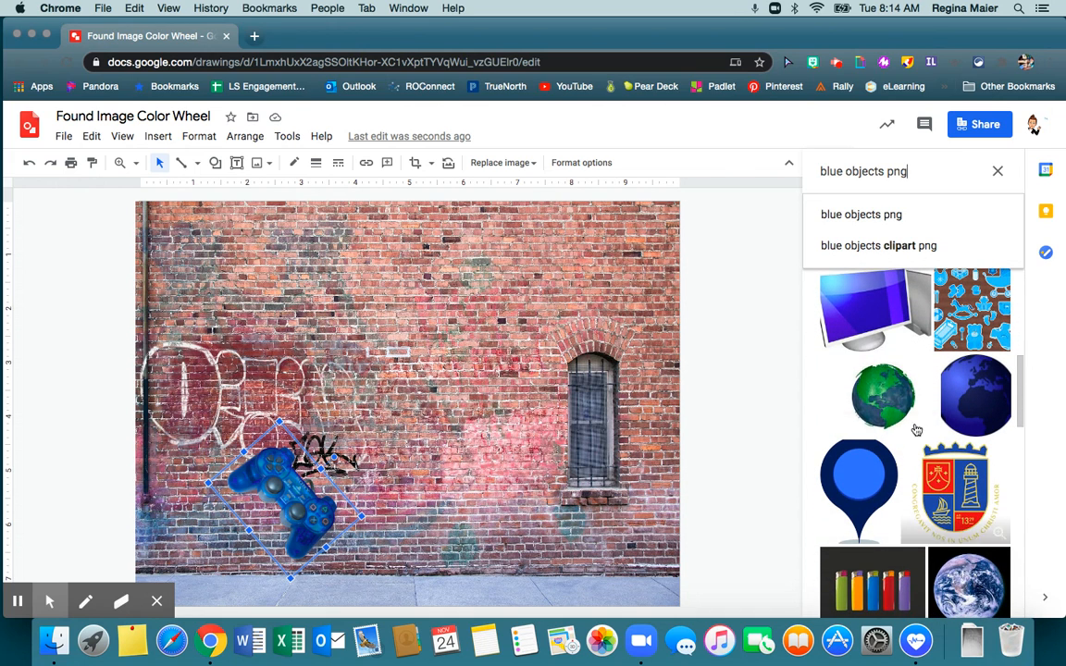
left_click(983, 394)
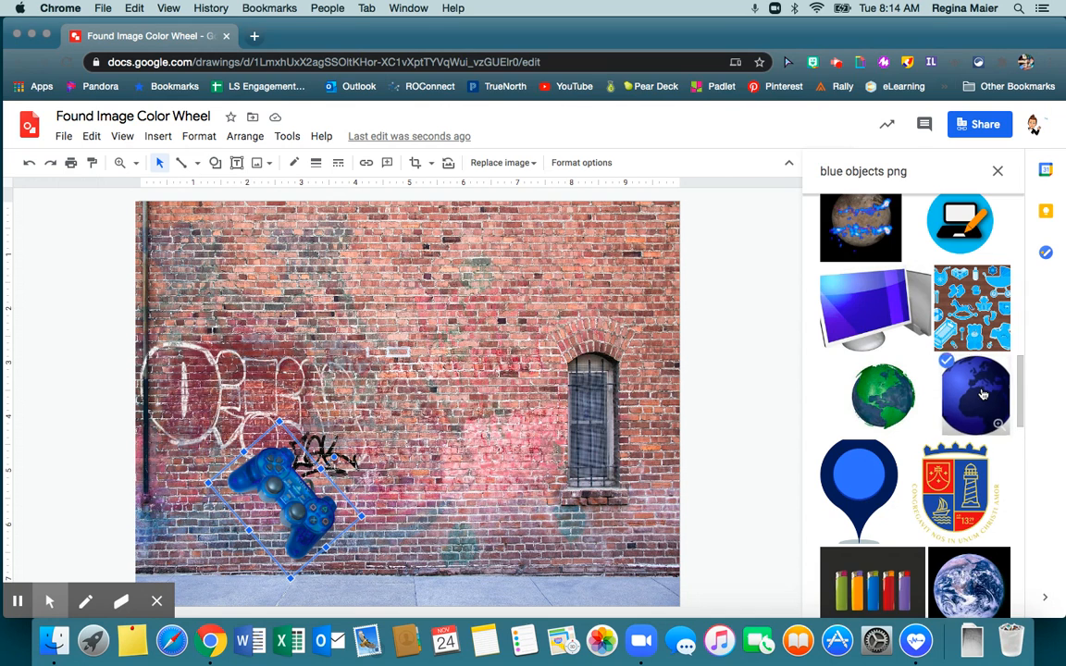
left_click(979, 395)
left_click(987, 598)
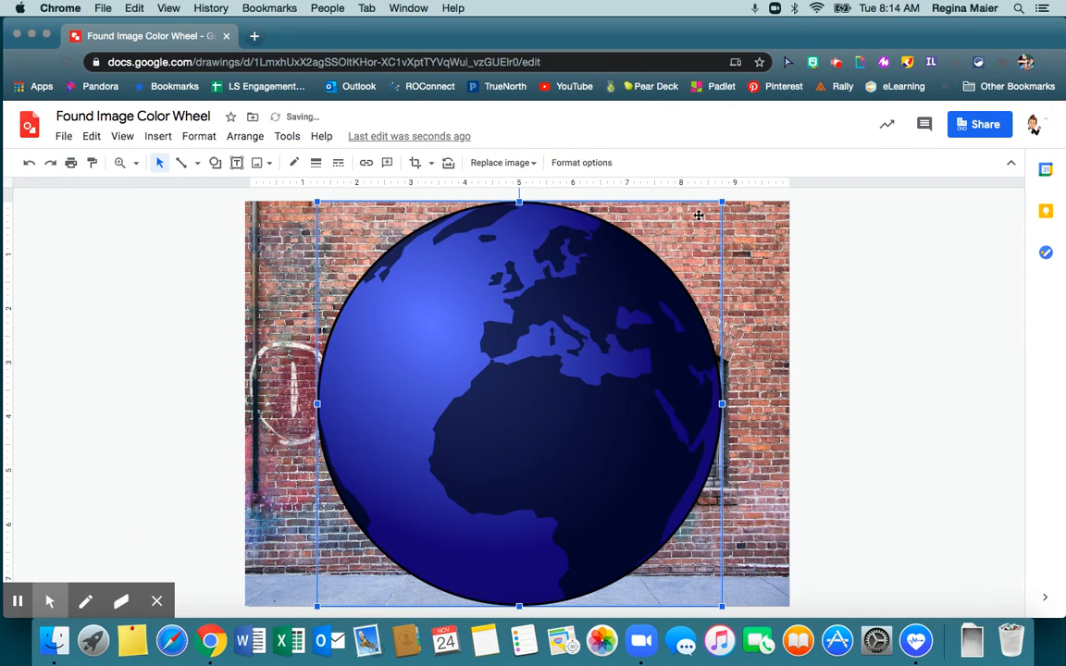
left_click_drag(722, 201, 400, 502)
Bring the game controller to the front so that it overlaps the globe.
left_click(377, 477)
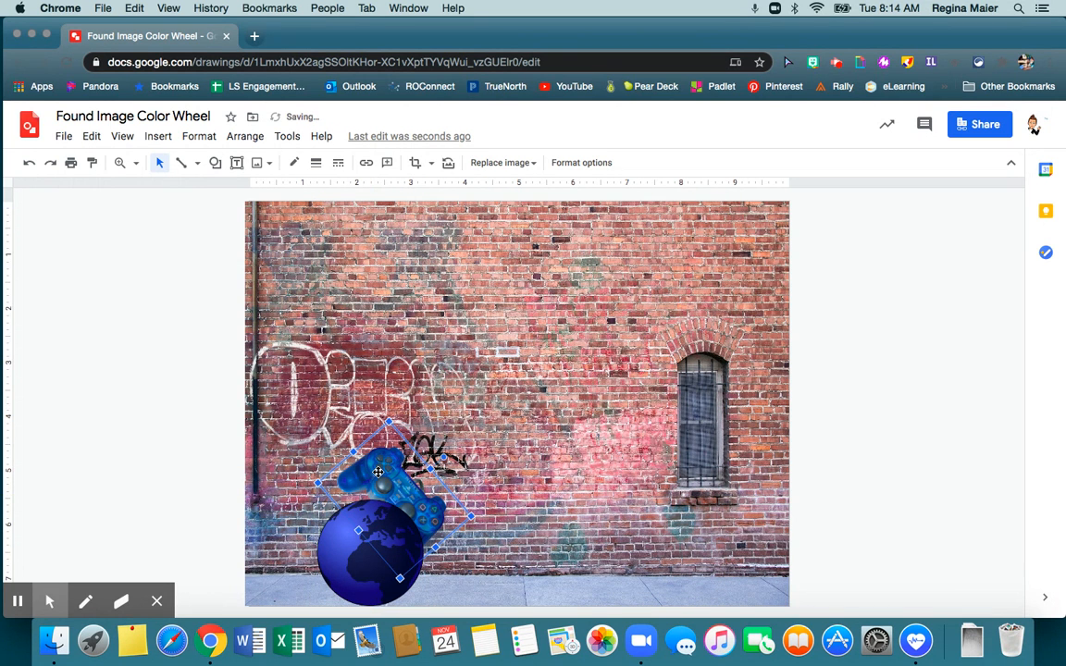
right_click(378, 476)
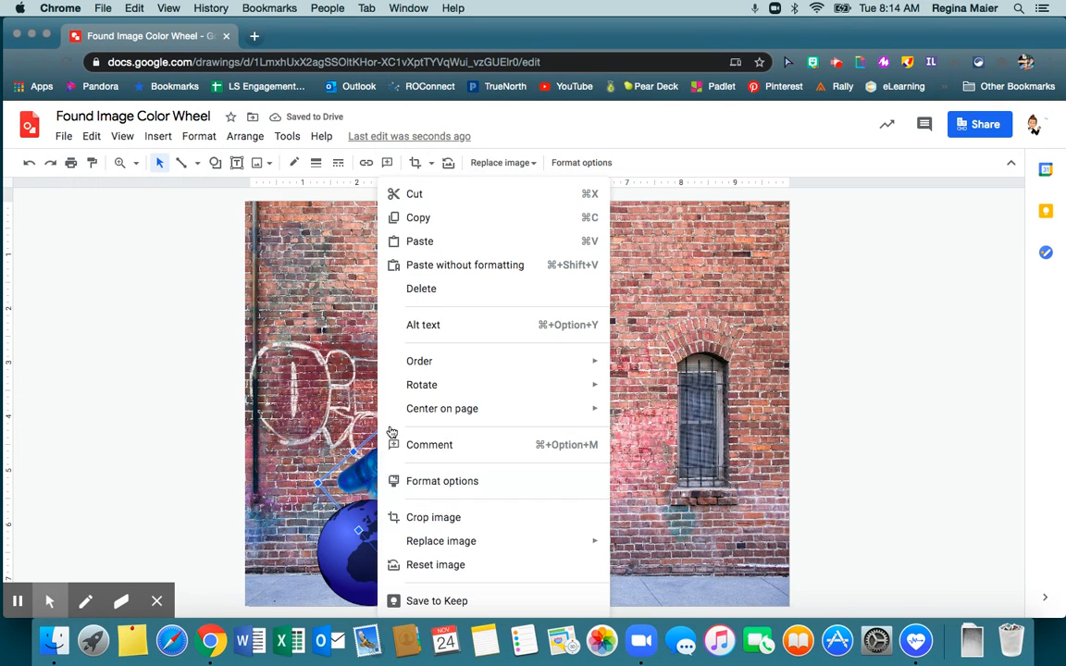
mouse_move(425, 361)
left_click(648, 367)
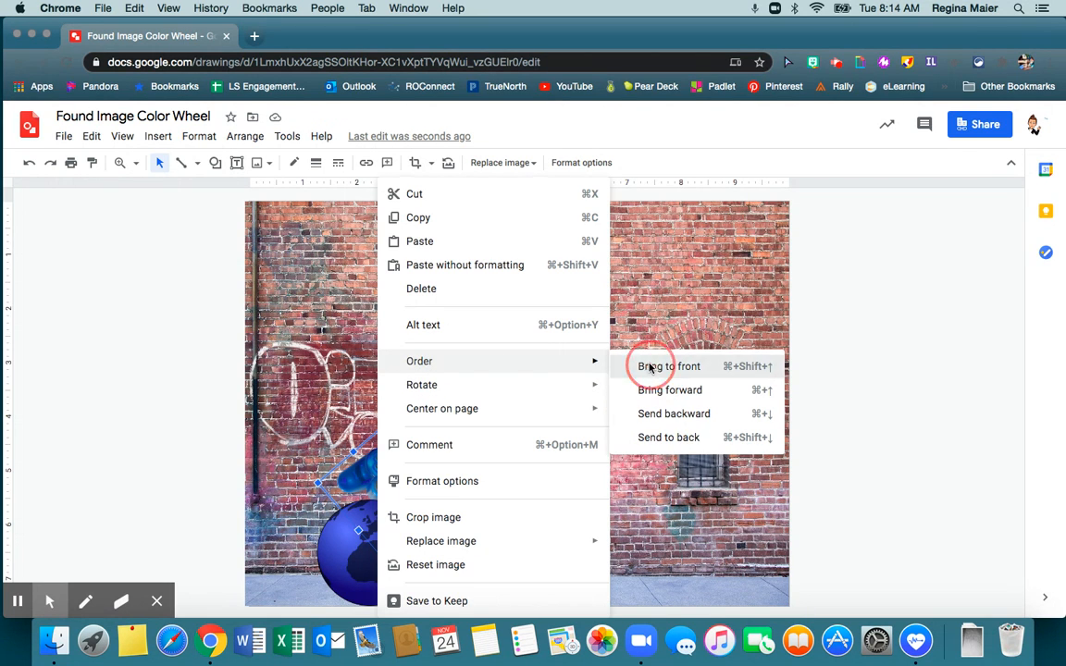
Move the globe up and left behind the controller and rotate it about 100 degrees counterclockwise.
left_click(356, 552)
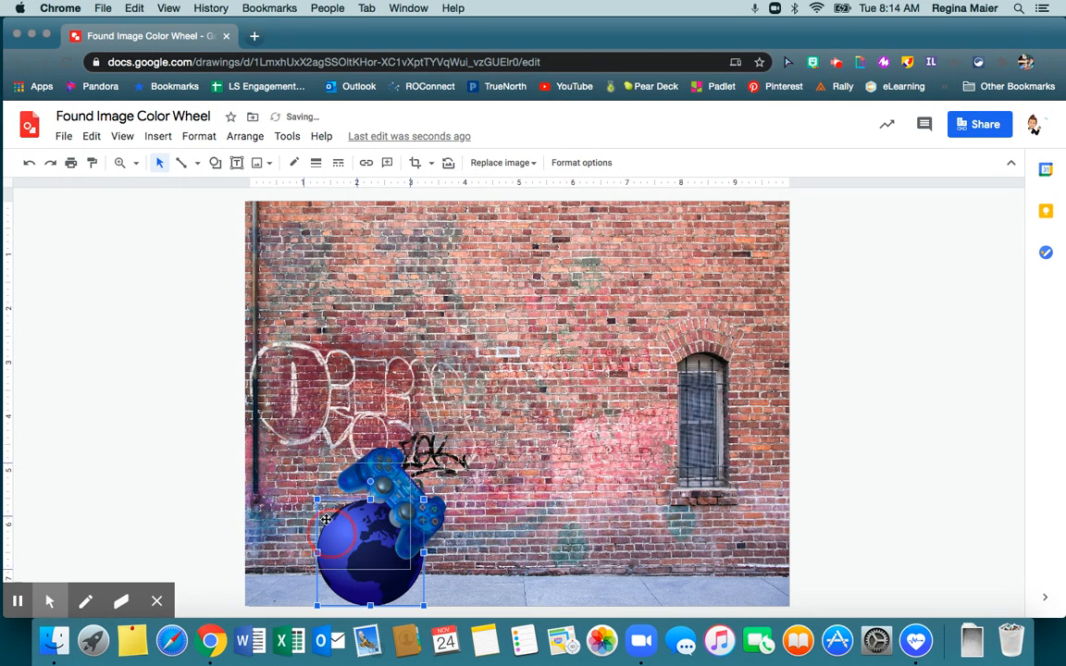
left_click_drag(374, 494, 350, 424)
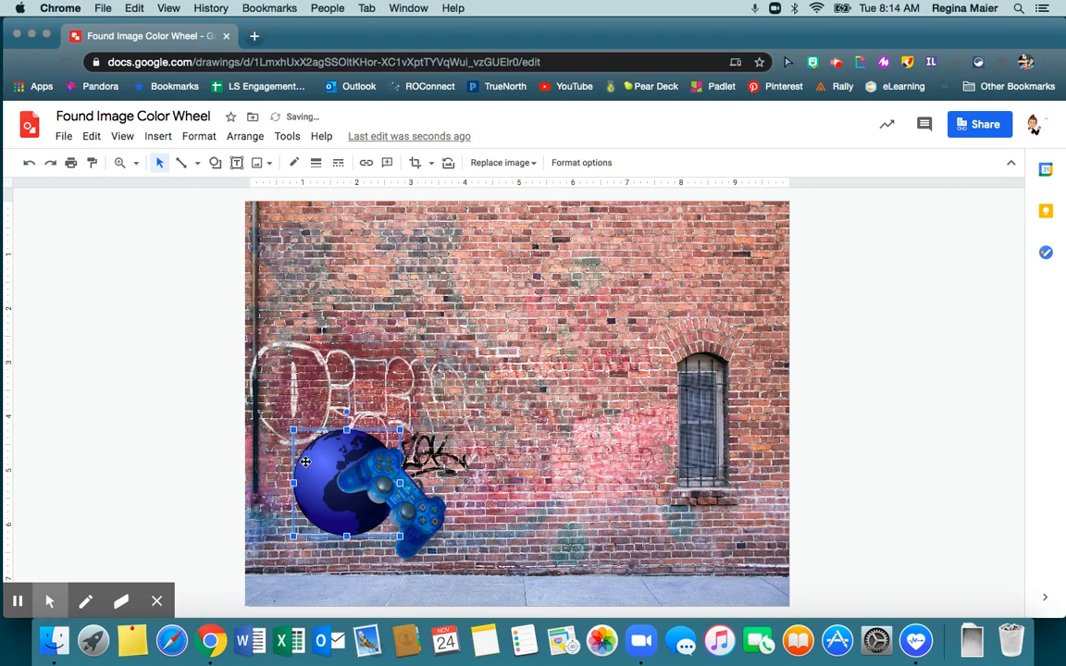
left_click_drag(347, 411, 289, 498)
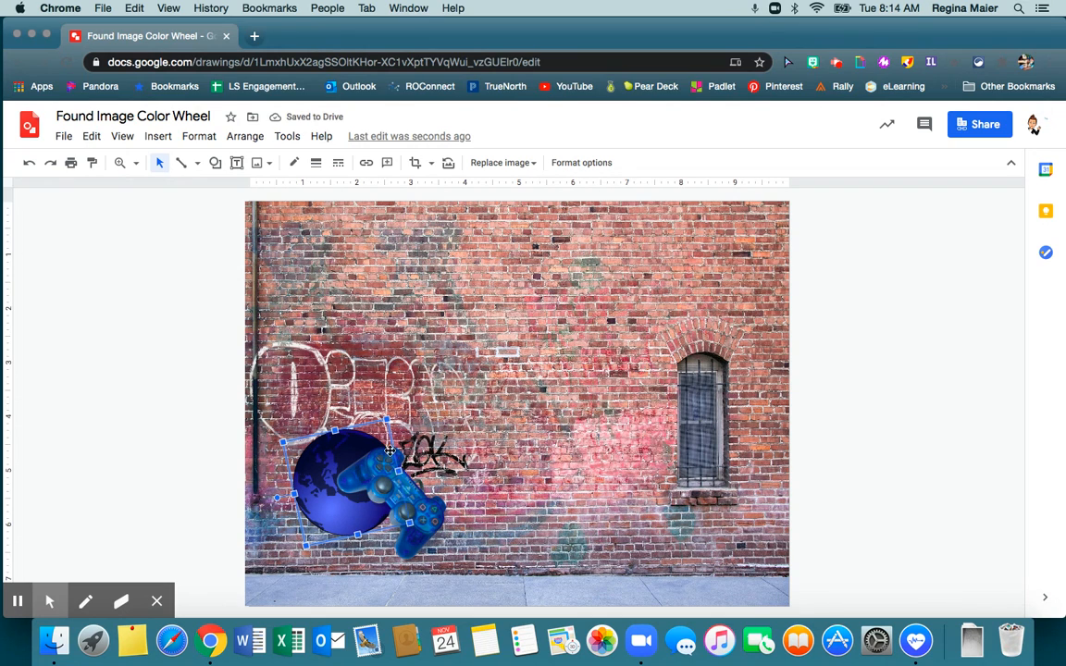
left_click(484, 431)
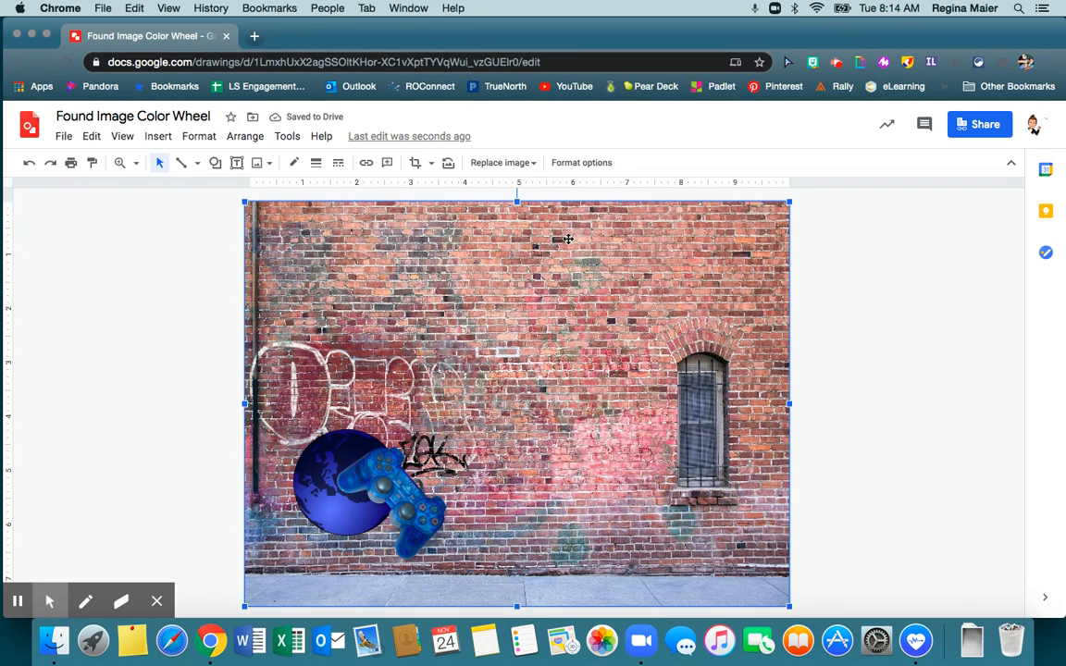
Insert the bright blue eye from the "blue objects png" web image results and shrink it to about 1.5 inches wide beside the globe.
left_click(907, 292)
left_click(260, 163)
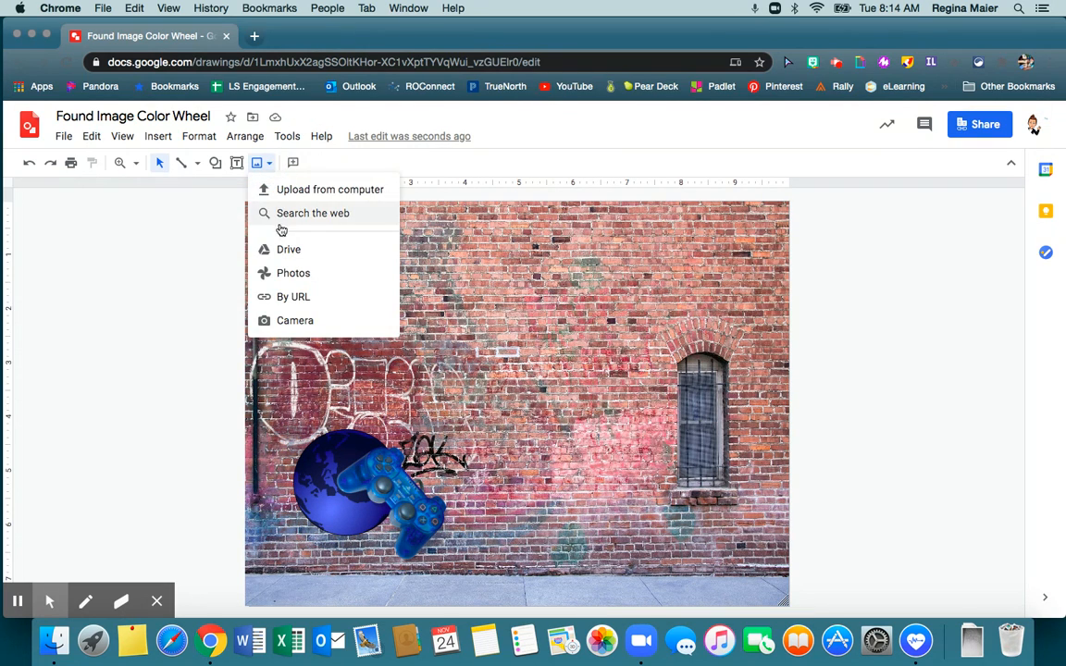
left_click(279, 216)
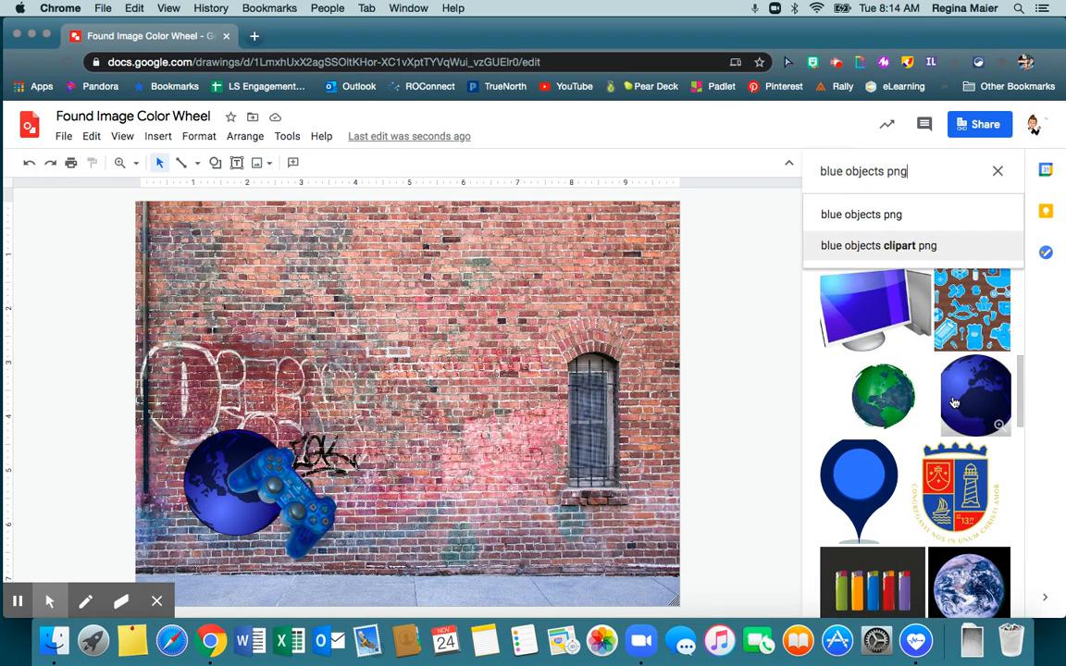
scroll(903, 444, "down", 3)
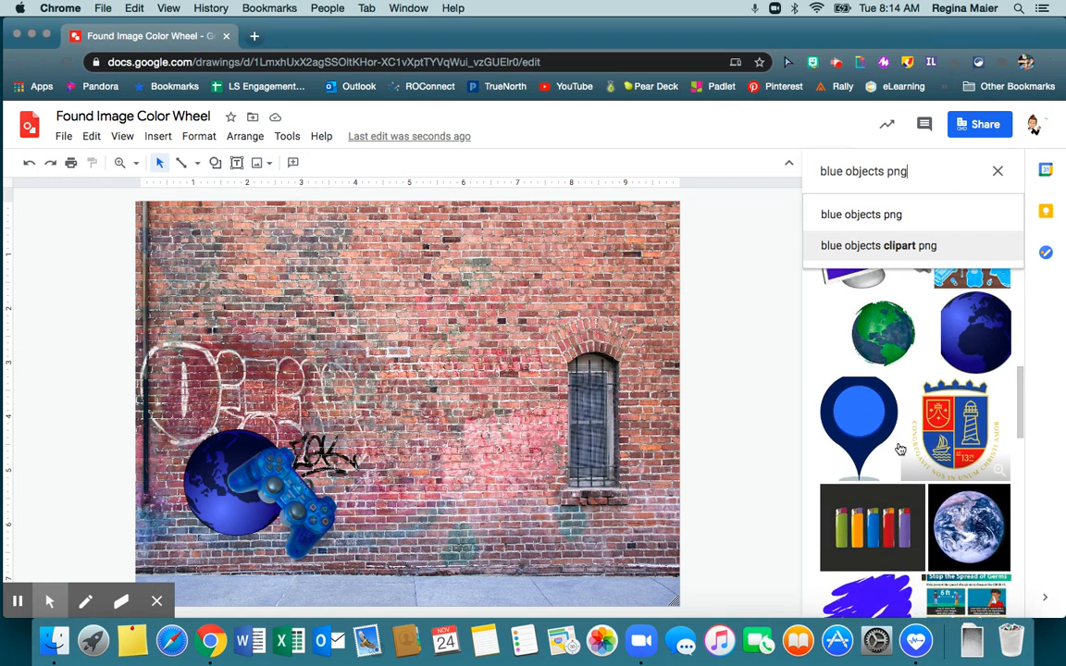
scroll(899, 449, "down", 10)
scroll(900, 449, "down", 5)
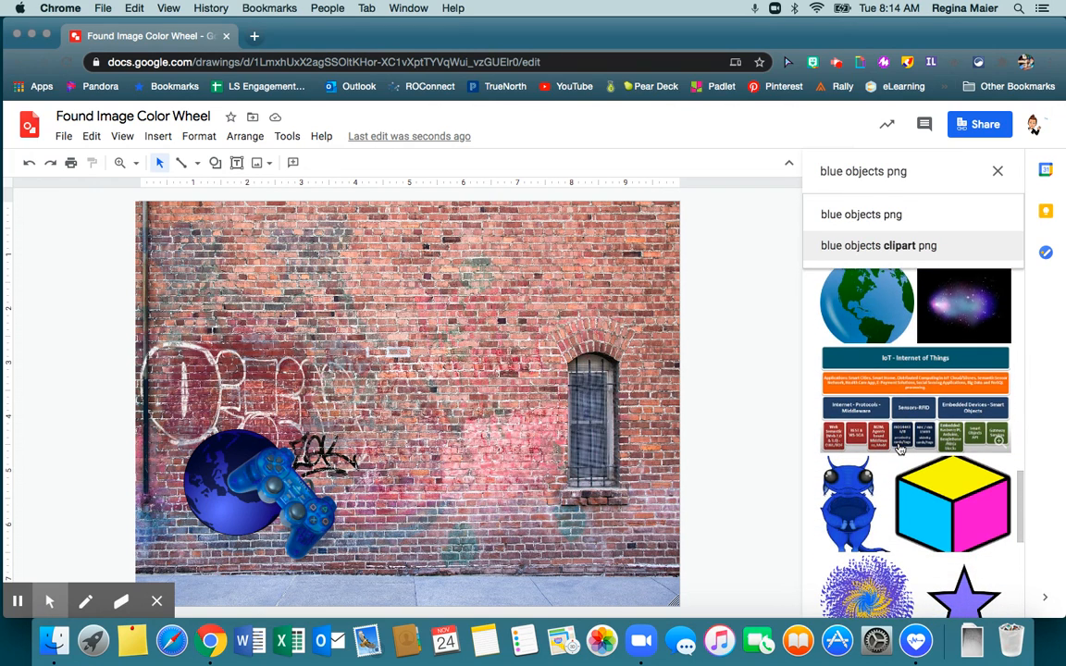
scroll(899, 449, "down", 15)
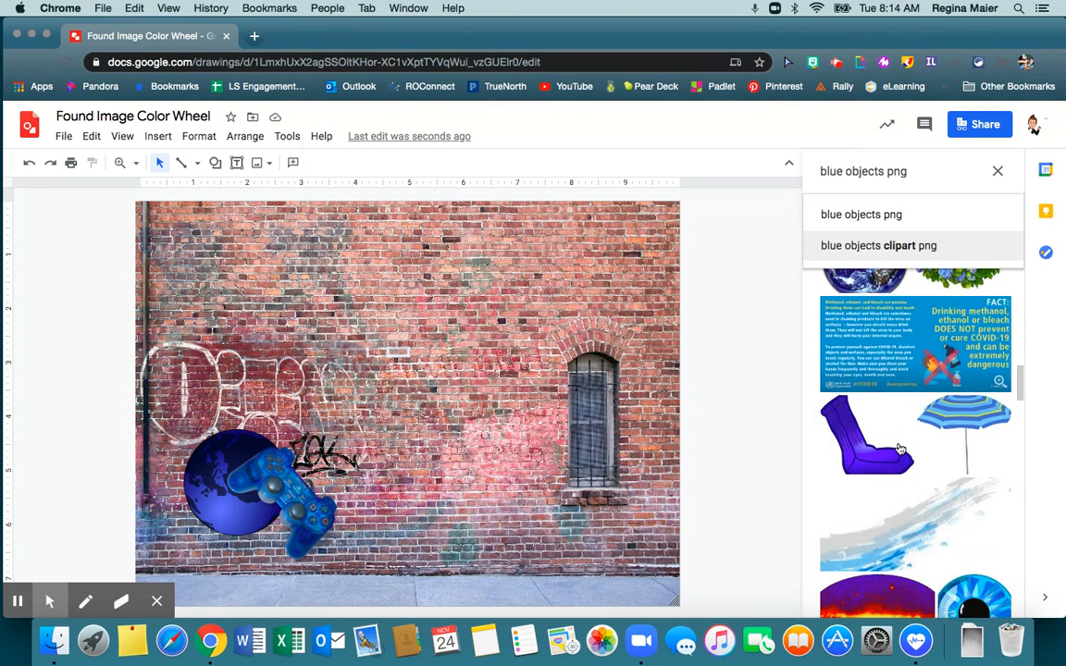
scroll(900, 450, "down", 8)
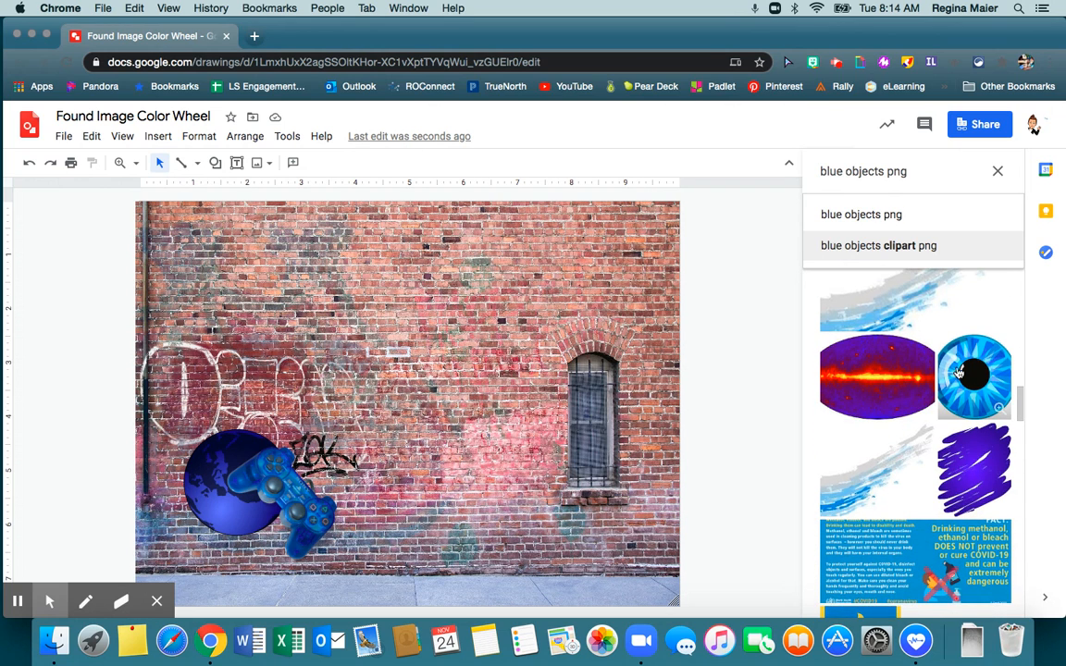
left_click(959, 372)
left_click(959, 372)
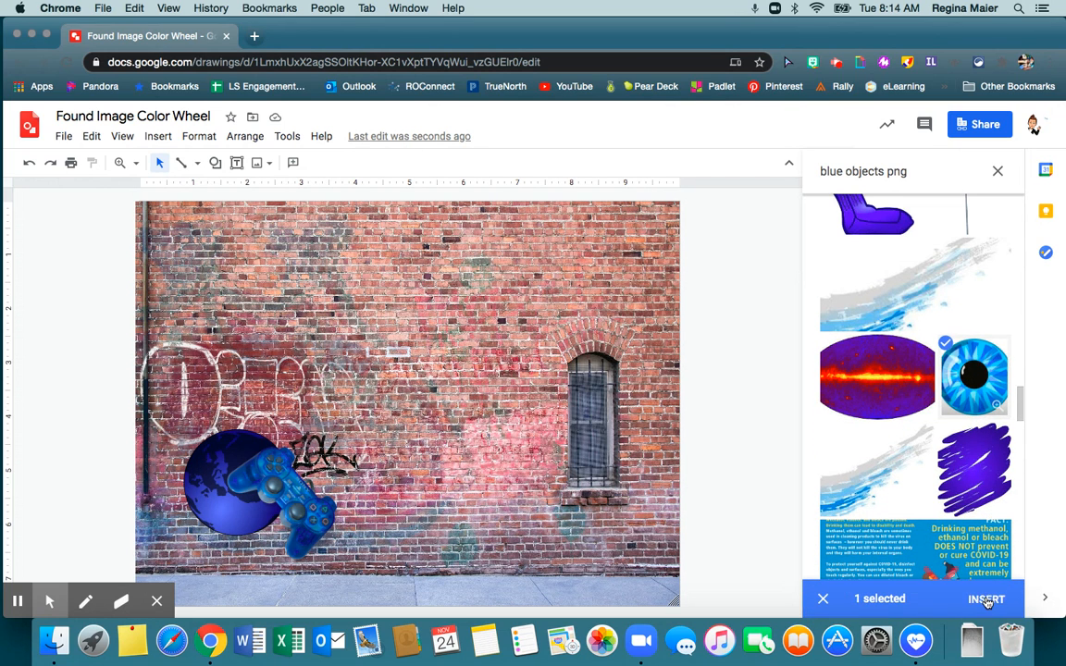
left_click(986, 600)
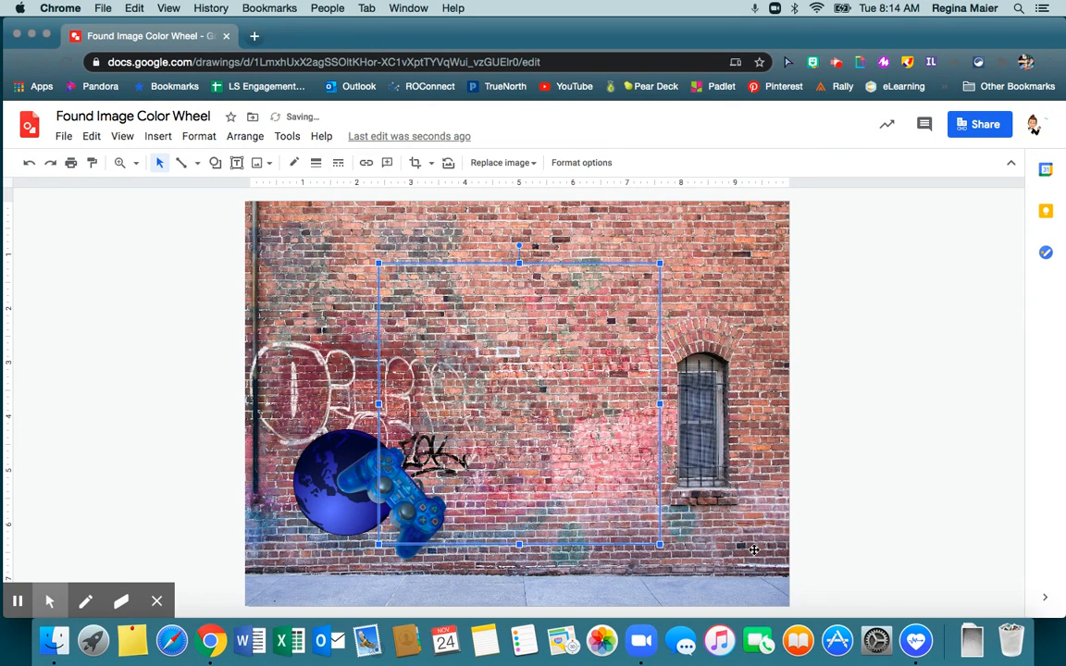
left_click_drag(660, 263, 478, 455)
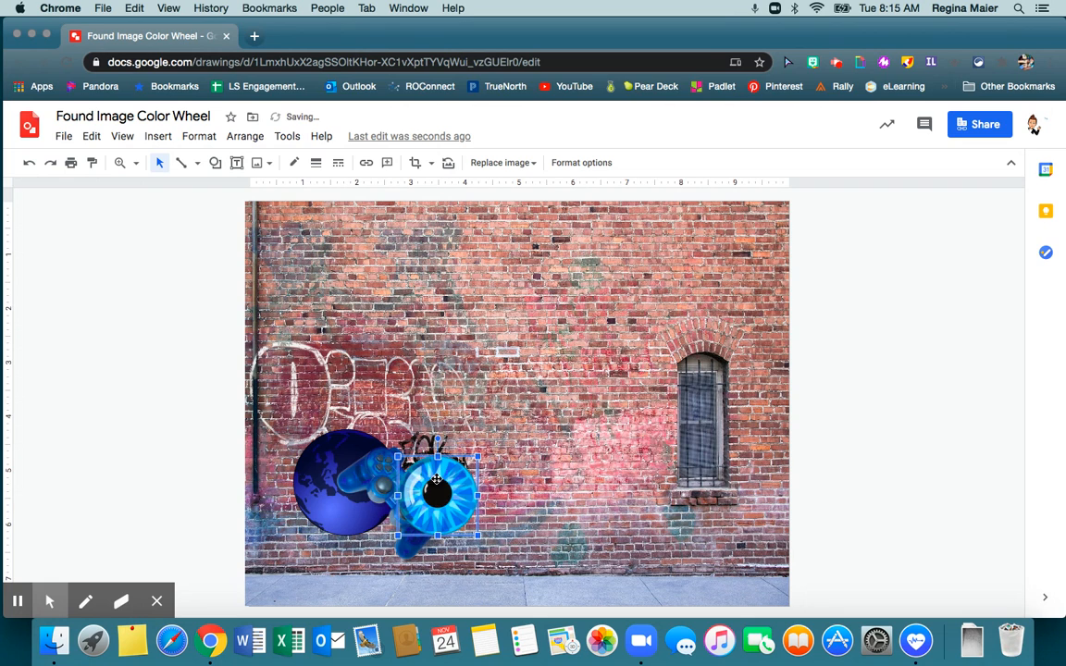
Bring the game controller to the front so that it overlaps the blue eye.
left_click(381, 479)
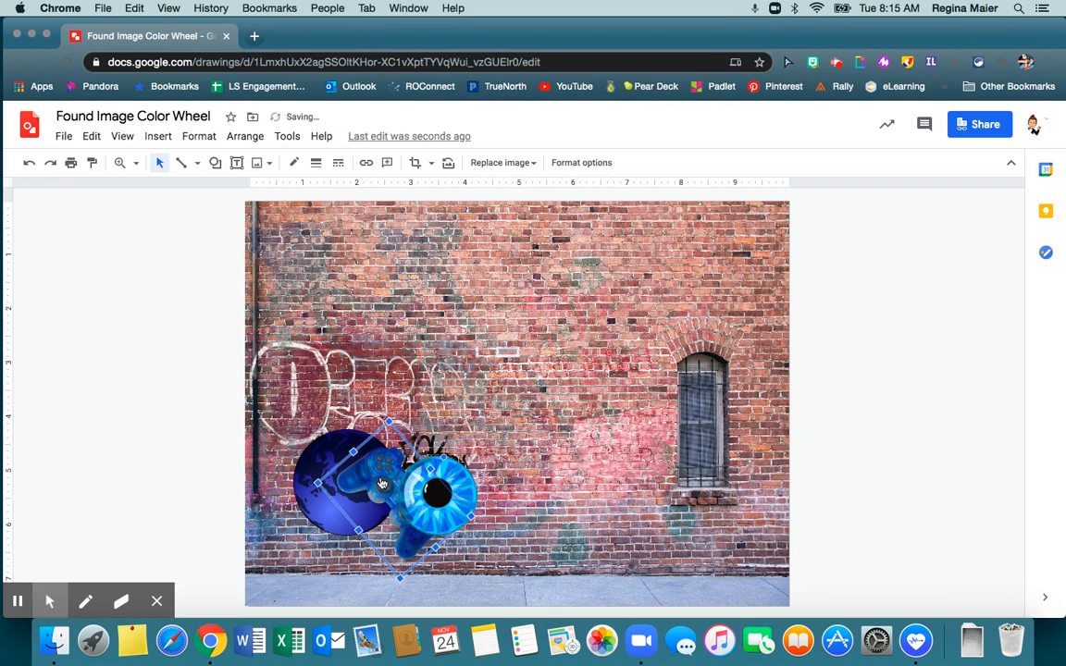
right_click(381, 480)
mouse_move(434, 362)
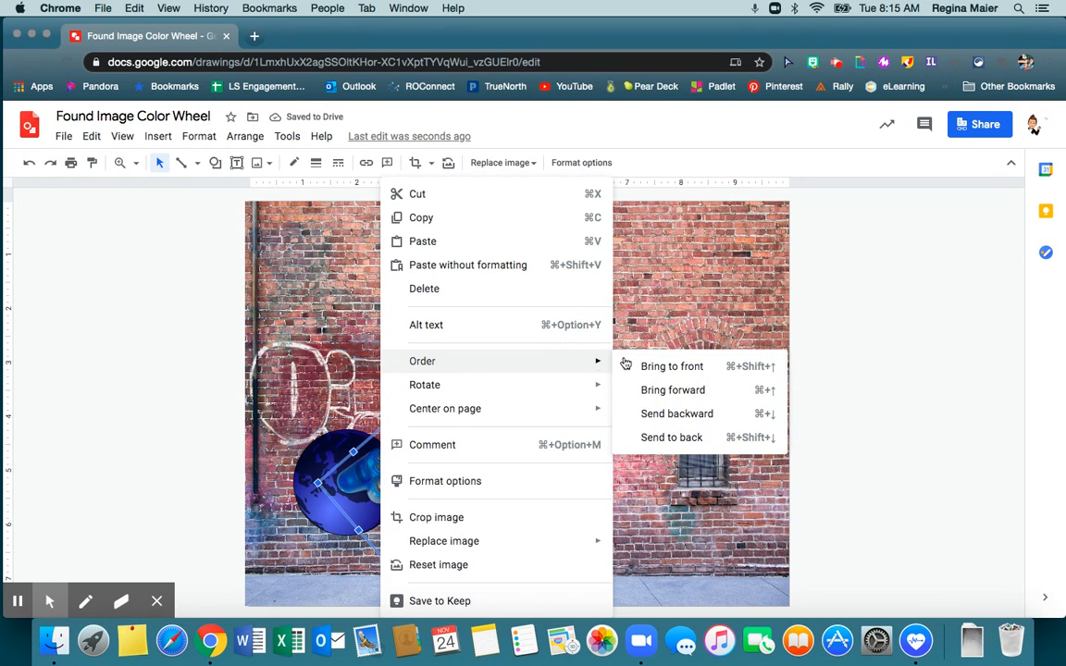
left_click(676, 369)
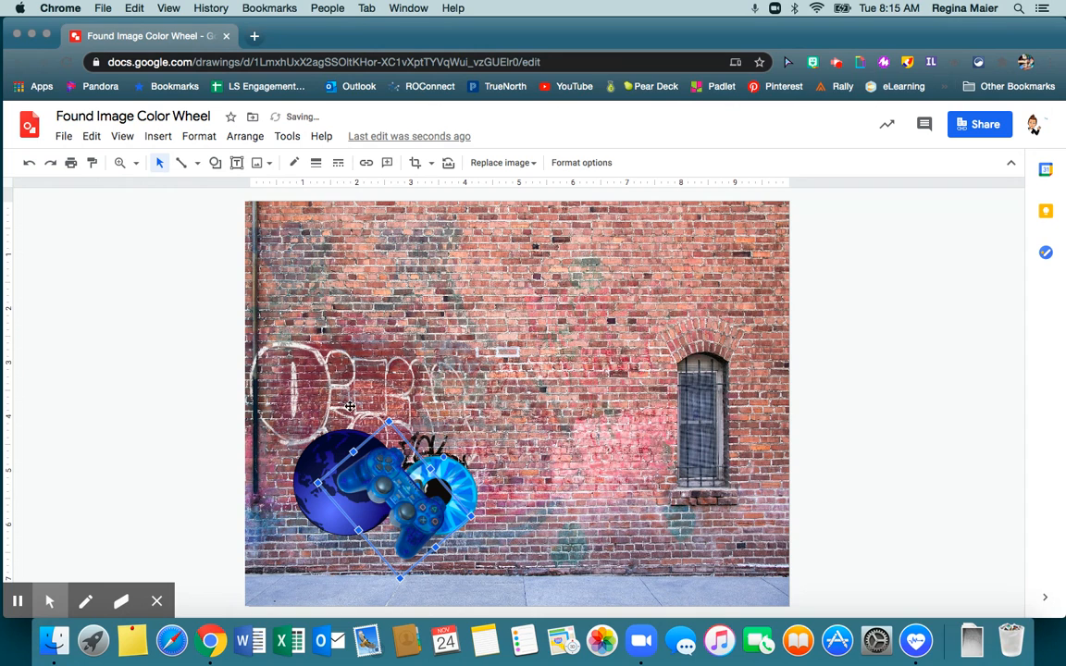
left_click(209, 412)
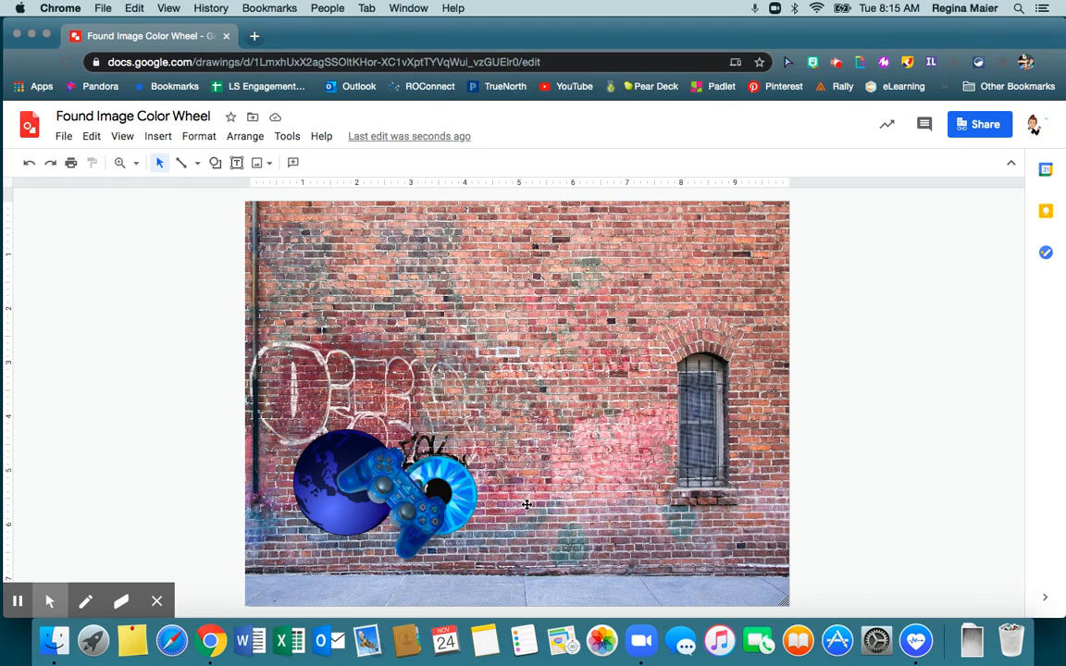
Search the web images for "yellow flower transparent background".
left_click(261, 163)
left_click(280, 213)
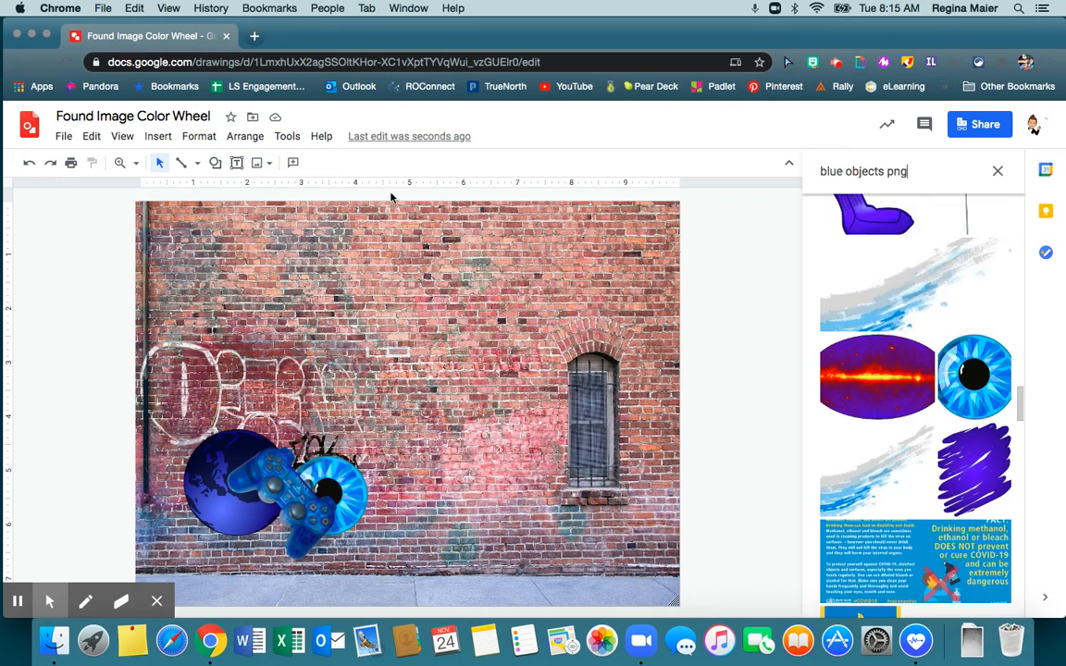
left_click(912, 170)
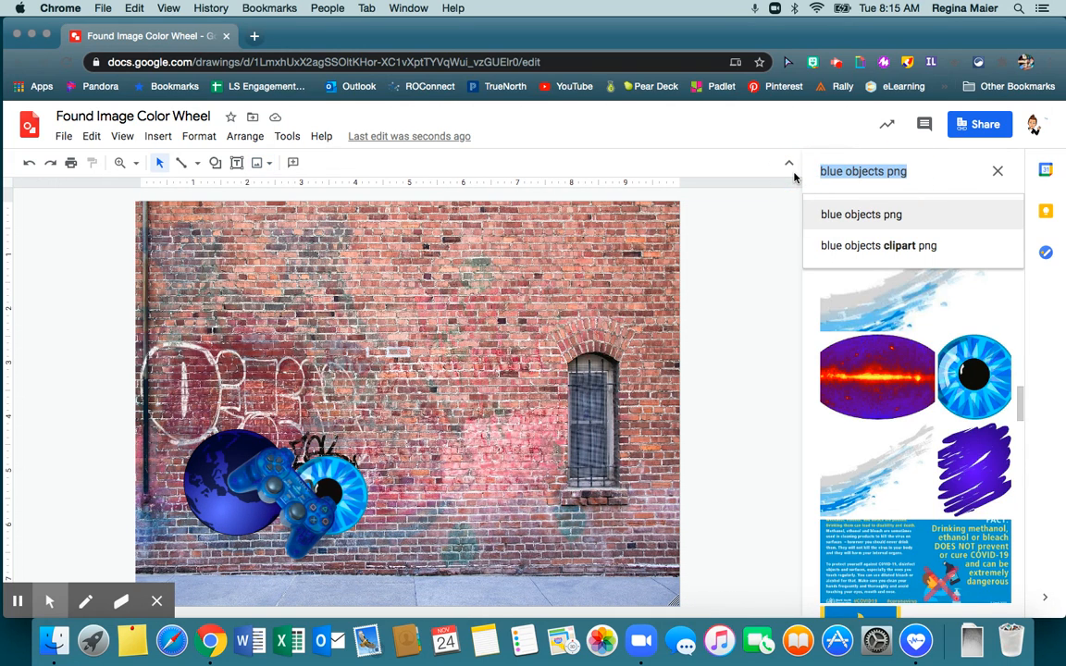
type("yellow")
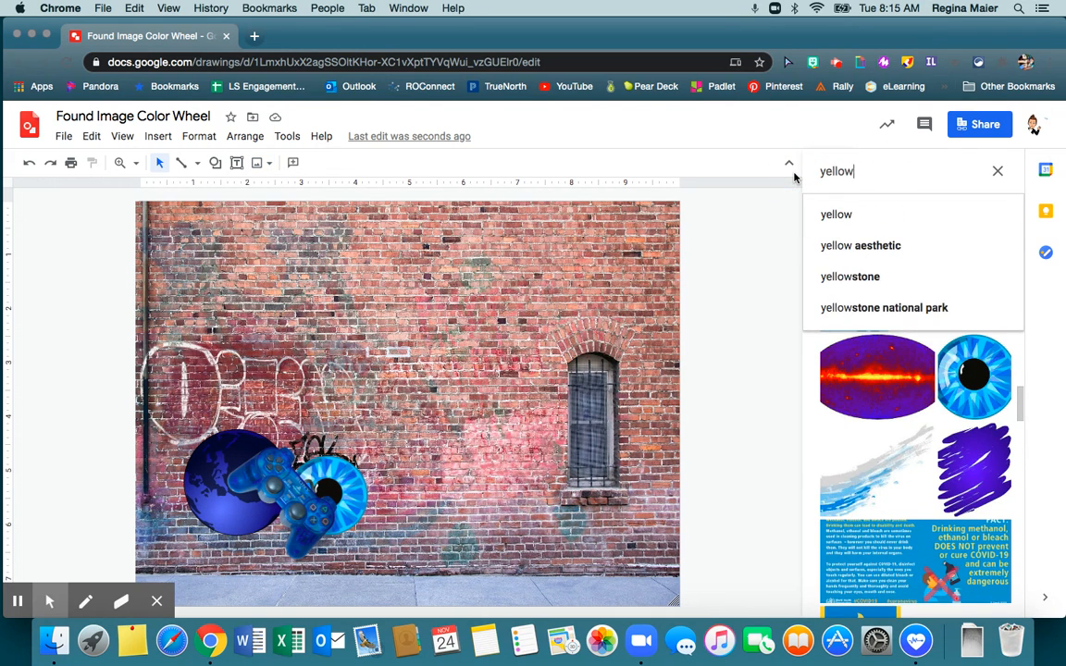
type(" flower tran")
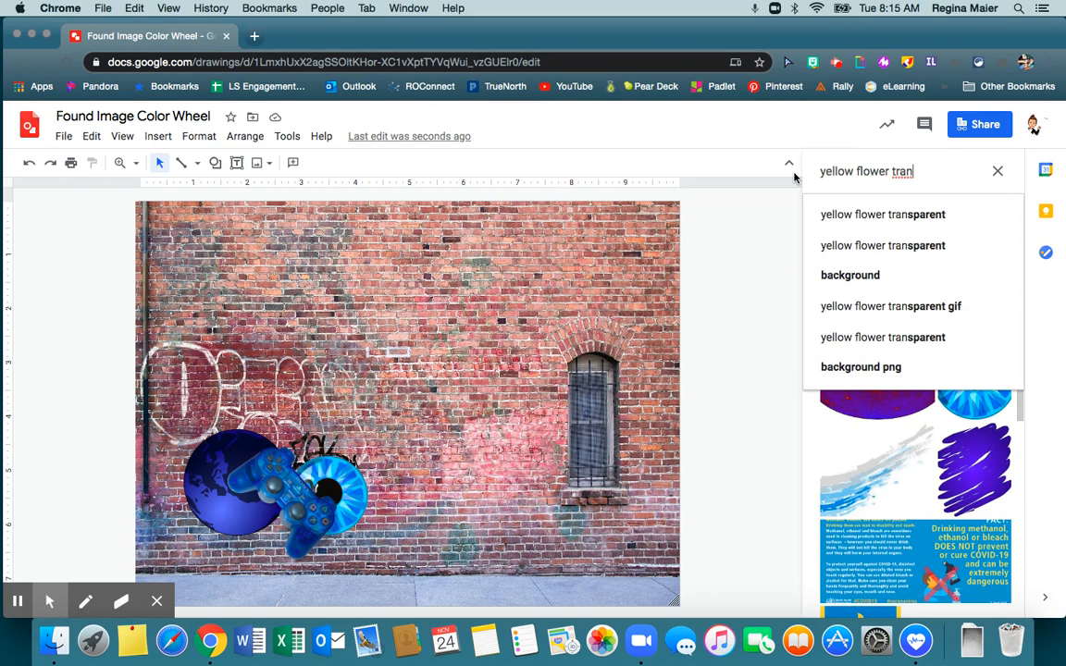
key("Down")
key("Down")
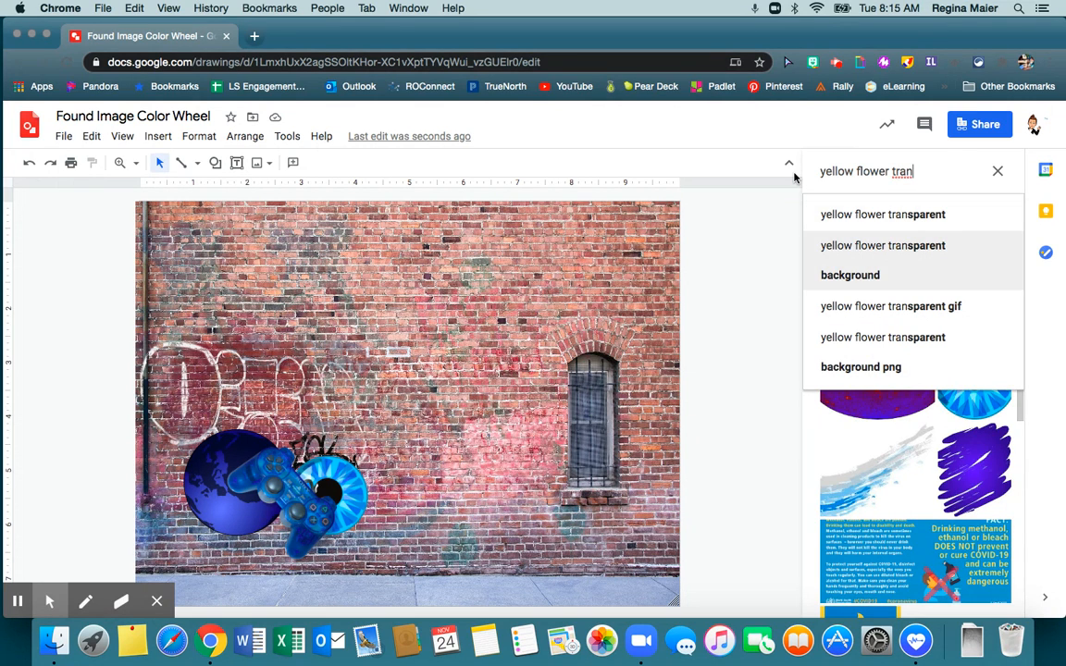
left_click(899, 264)
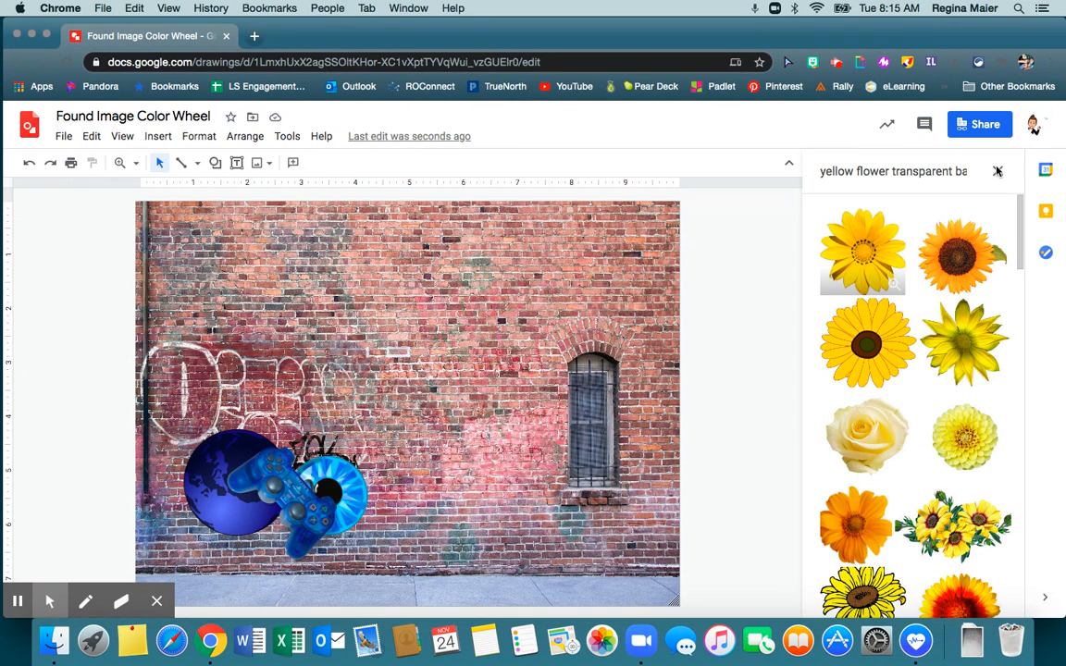
Insert the single orange-yellow flower from the results and place it, about 2.3 inches wide, on the wall at the window's lower left.
scroll(928, 443, "down", 5)
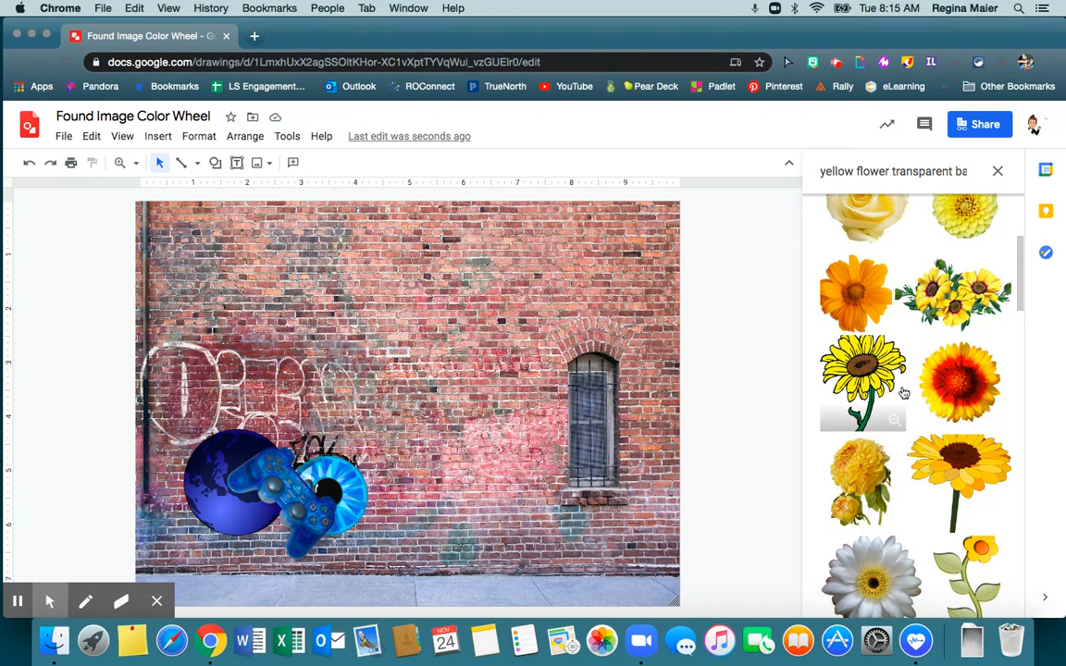
scroll(904, 393, "down", 7)
scroll(905, 393, "down", 1)
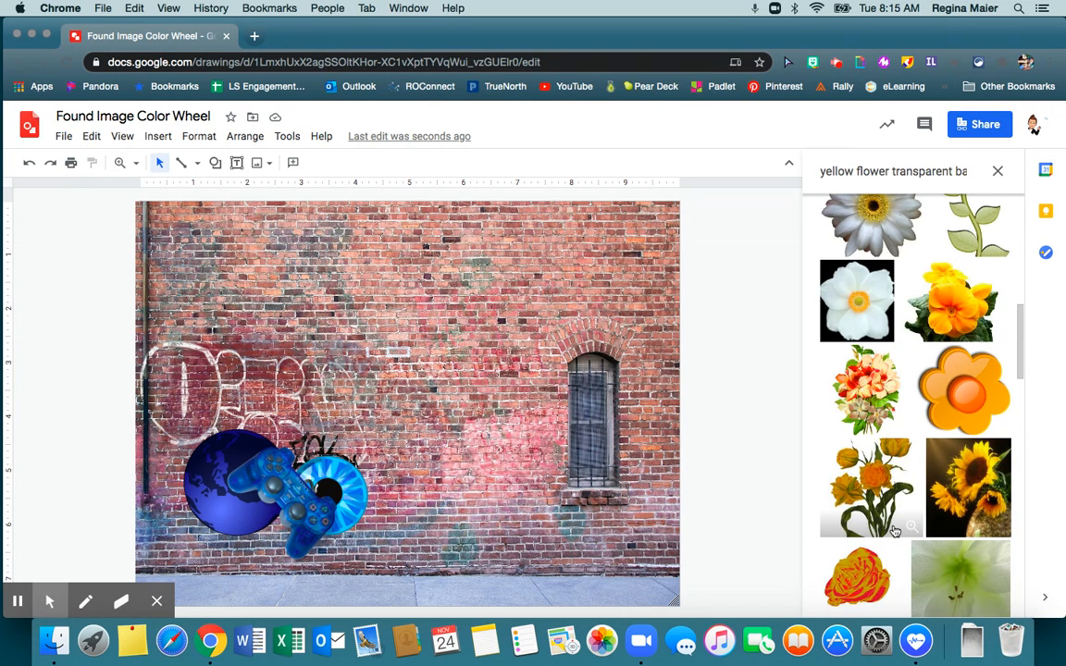
scroll(895, 530, "down", 3)
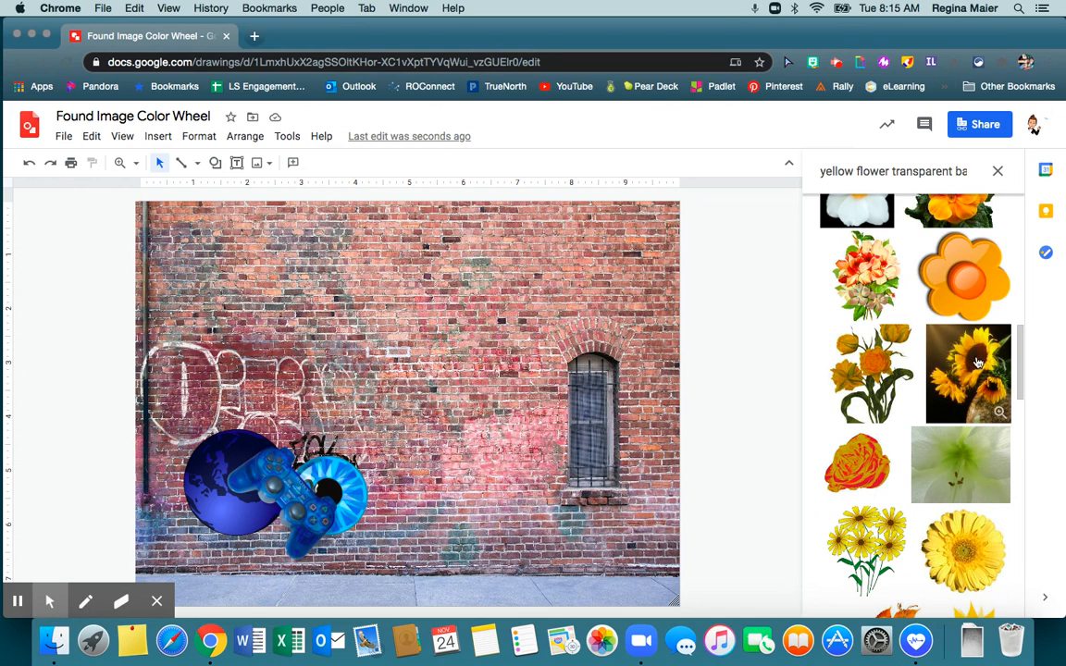
scroll(966, 410, "up", 10)
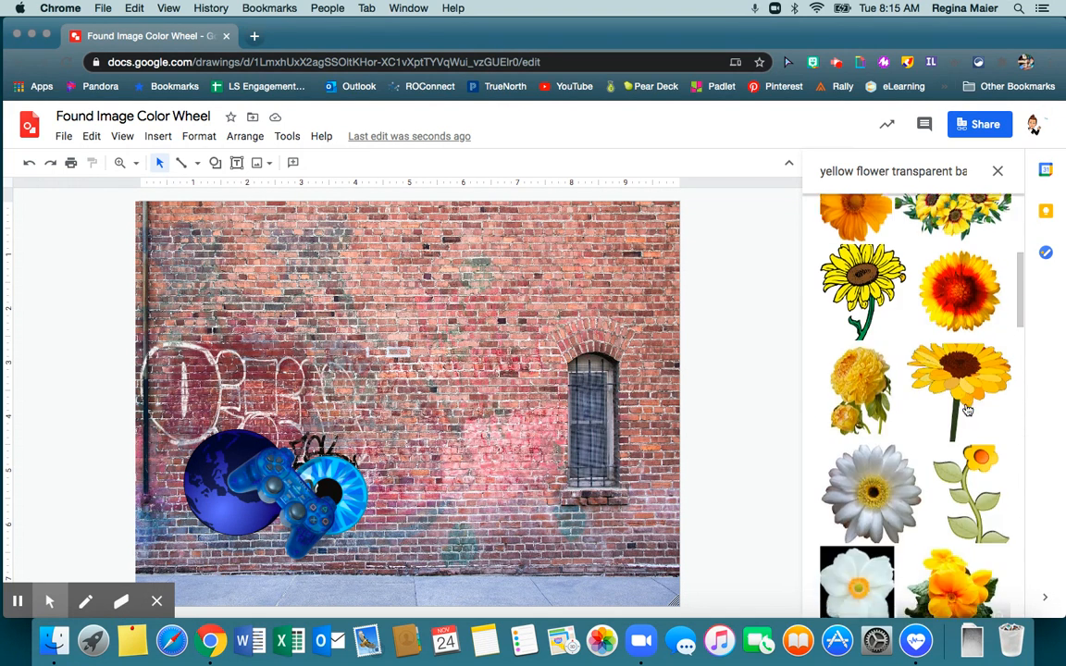
scroll(967, 410, "up", 2)
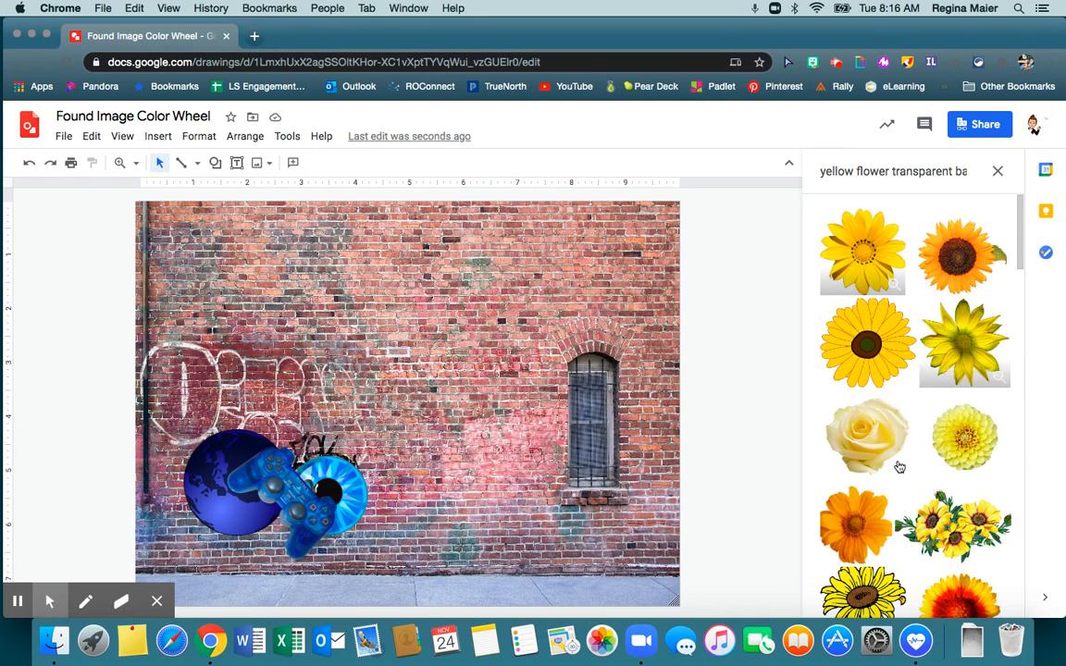
scroll(887, 518, "down", 3)
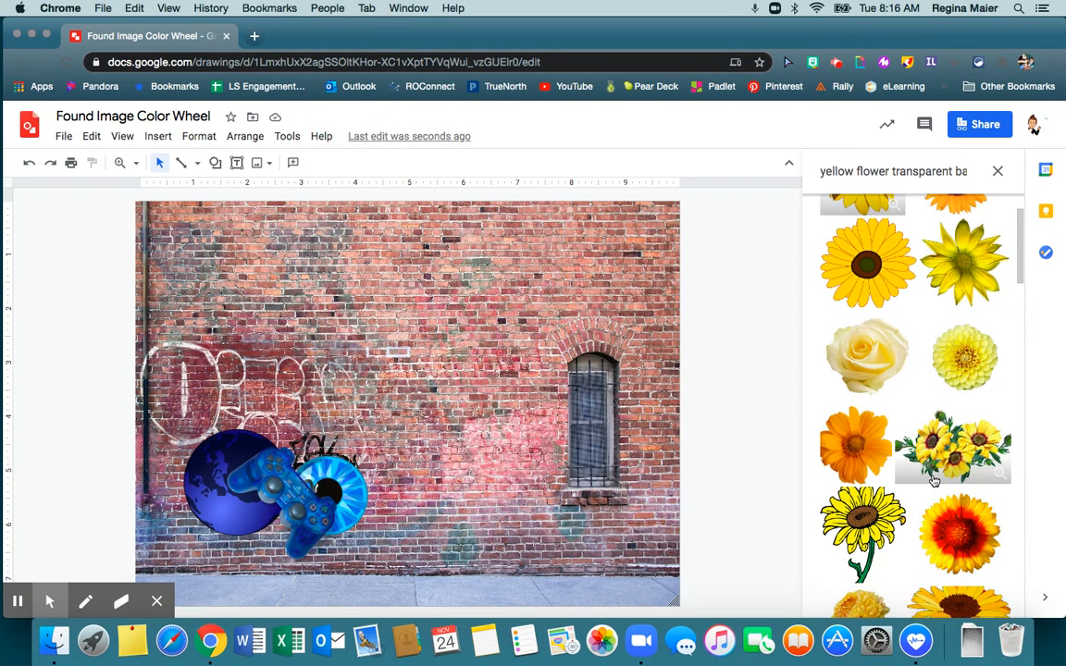
left_click(868, 455)
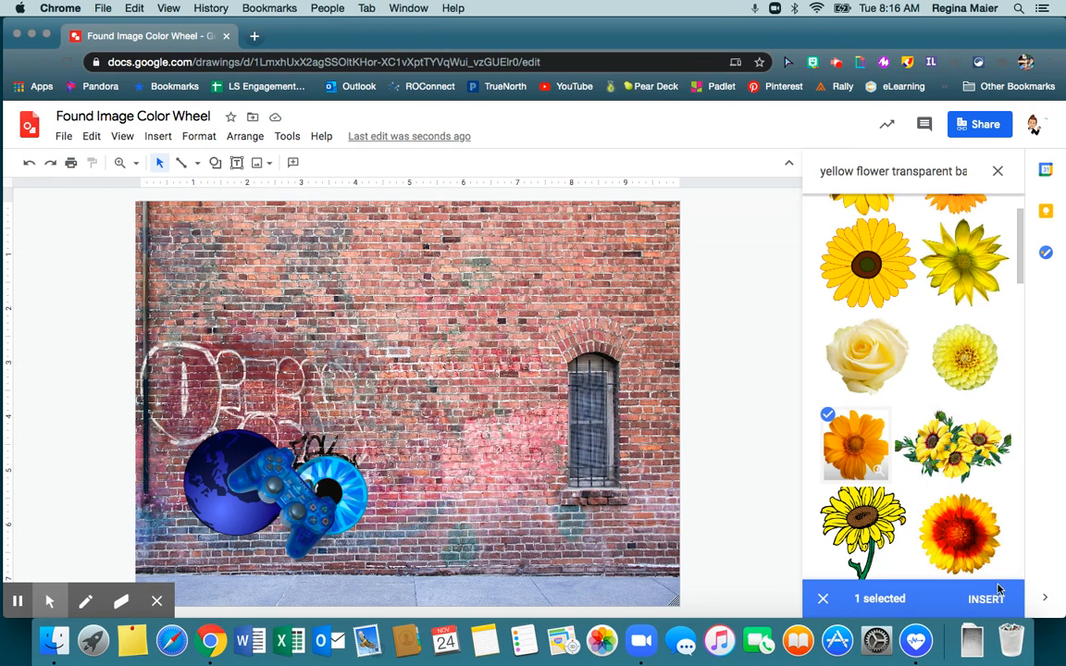
left_click(986, 607)
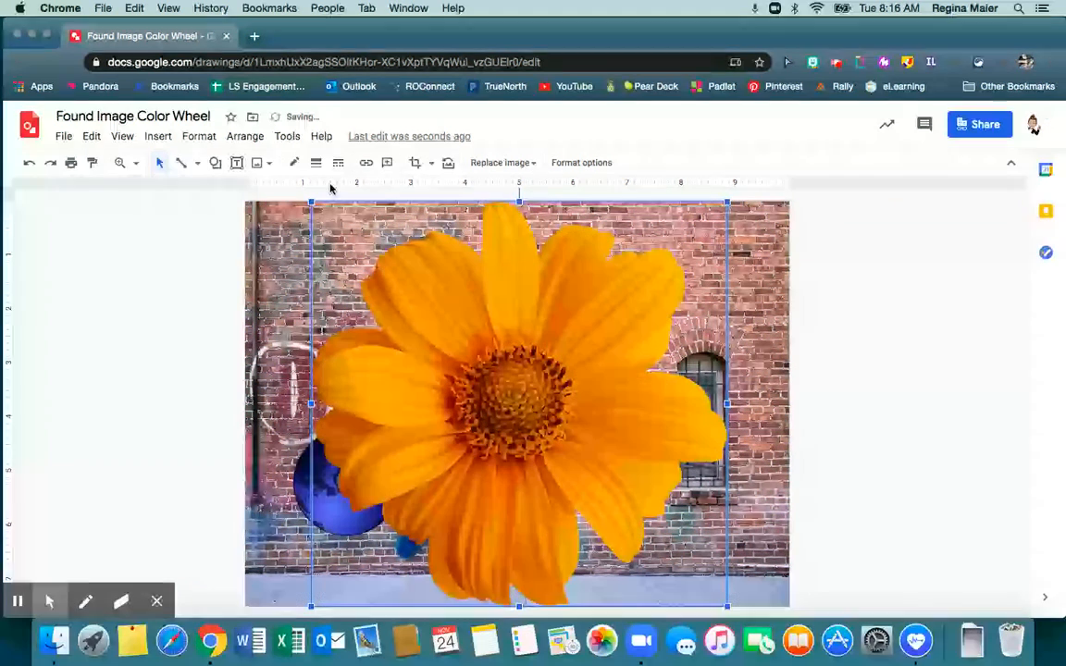
left_click_drag(311, 202, 597, 472)
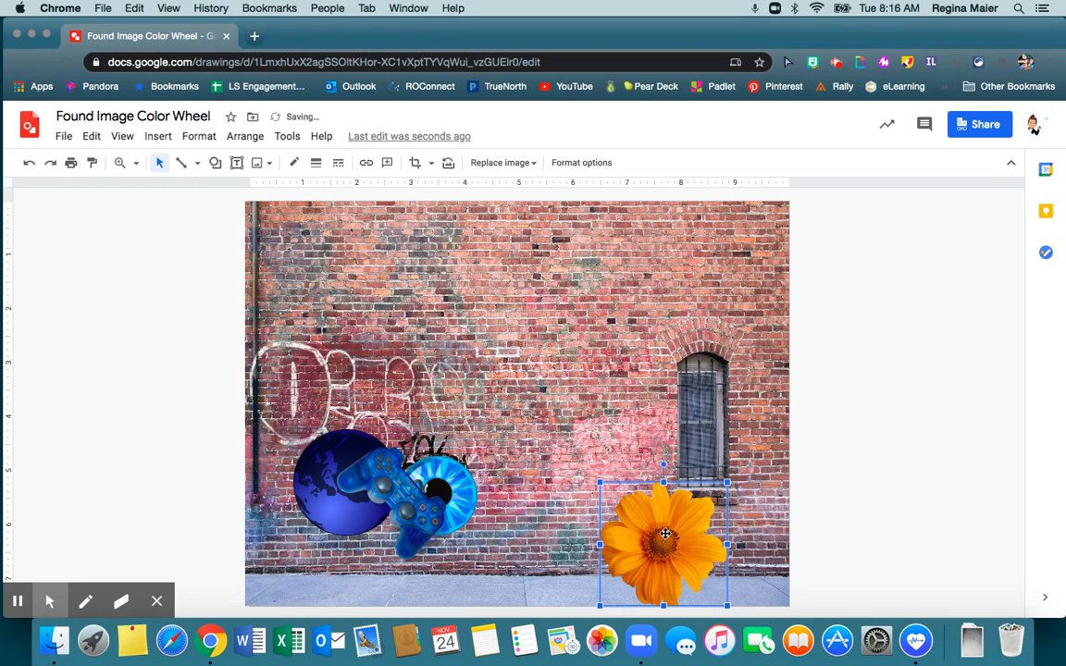
left_click_drag(666, 539, 630, 476)
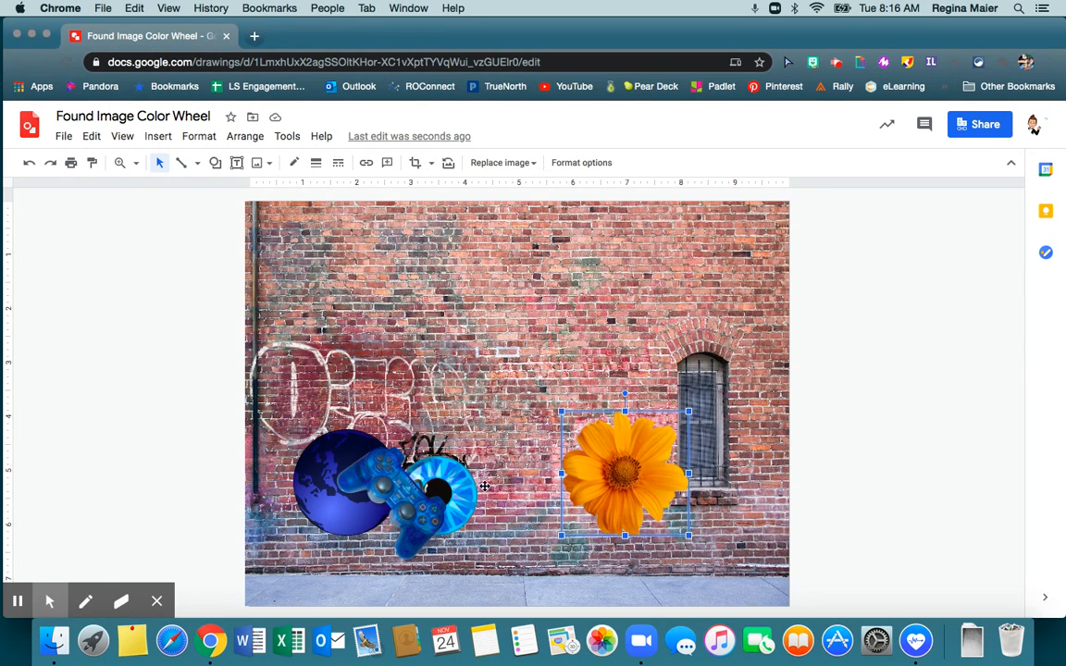
Search the web images for "yellow object png".
left_click(258, 163)
left_click(279, 218)
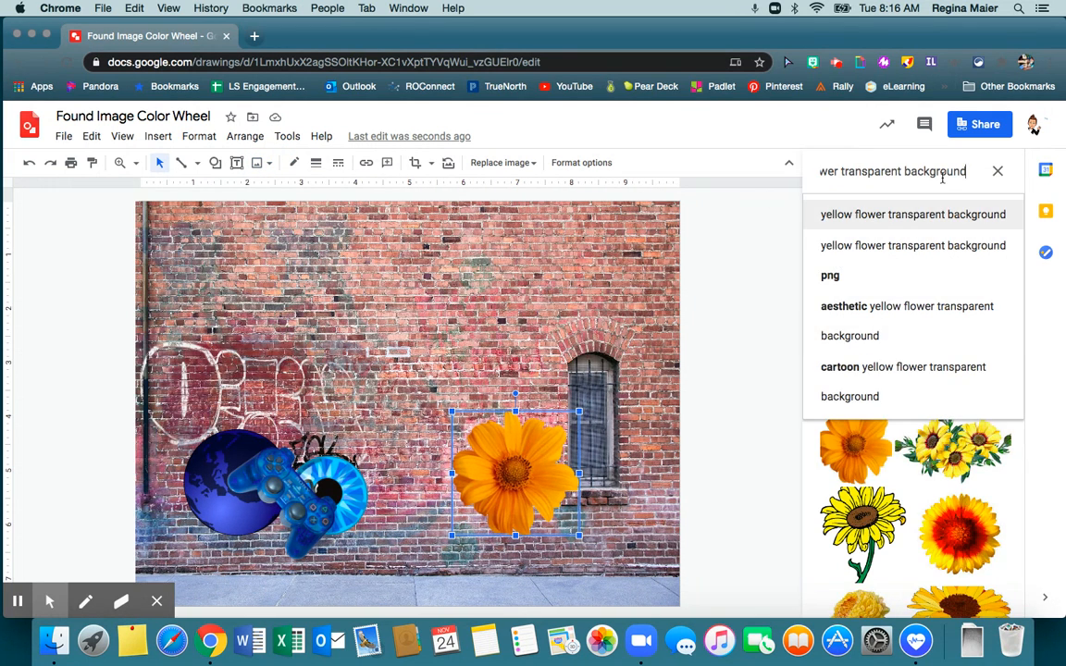
key("BackSpace")
key("BackSpace")
key("BackSpace")
key("BackSpace")
key("BackSpace")
key("BackSpace")
key("BackSpace")
key("BackSpace")
key("BackSpace")
key("BackSpace")
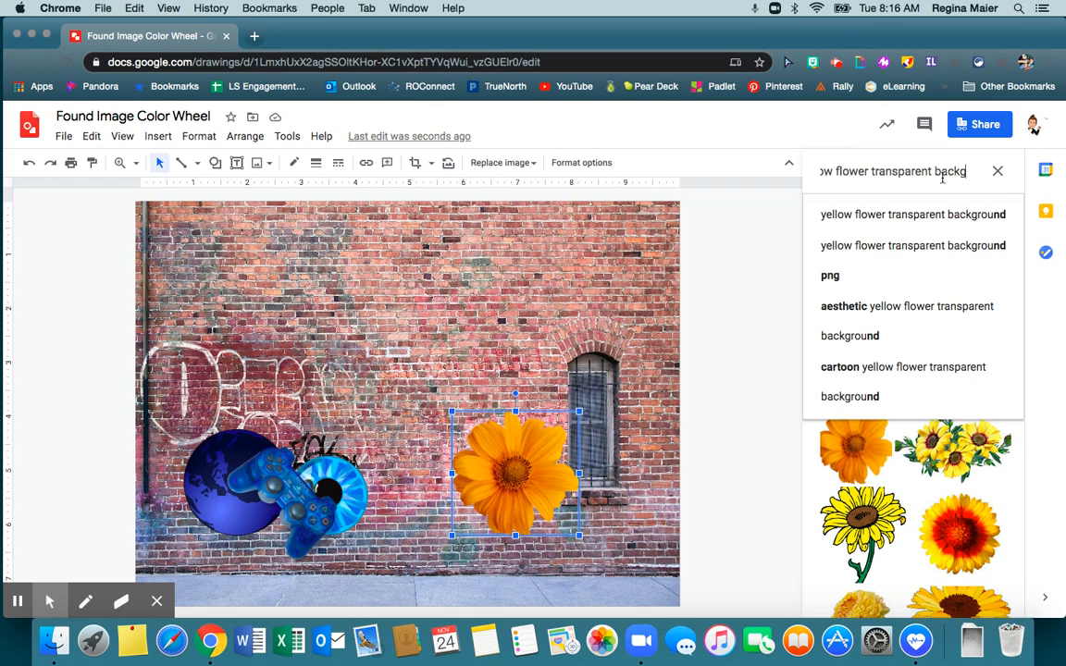
key("BackSpace")
key("BackSpace")
key("BackSpace")
key("BackSpace")
key("BackSpace")
key("BackSpace")
key("BackSpace")
key("BackSpace")
key("BackSpace")
key("BackSpace")
key("BackSpace")
key("BackSpace")
key("BackSpace")
key("BackSpace")
key("BackSpace")
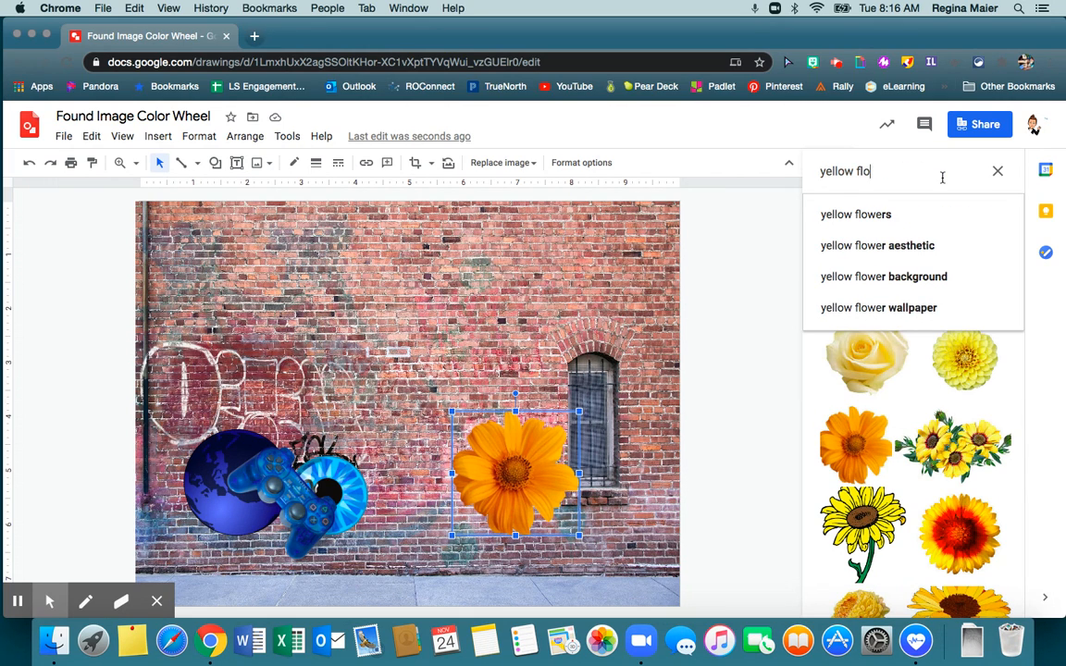
type("ob")
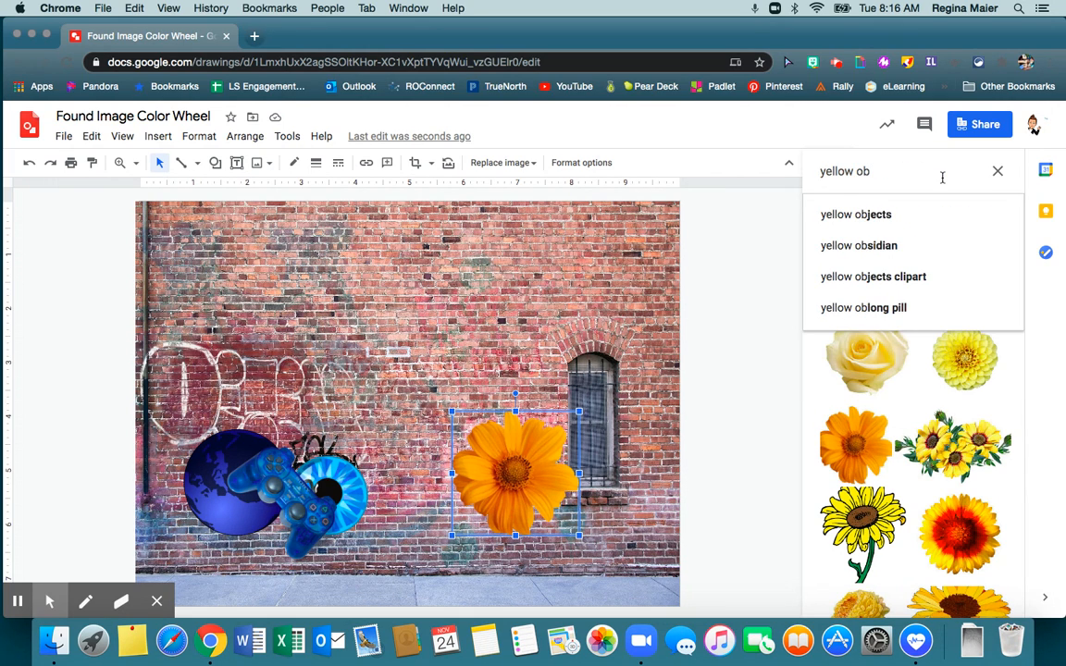
type("ject pn")
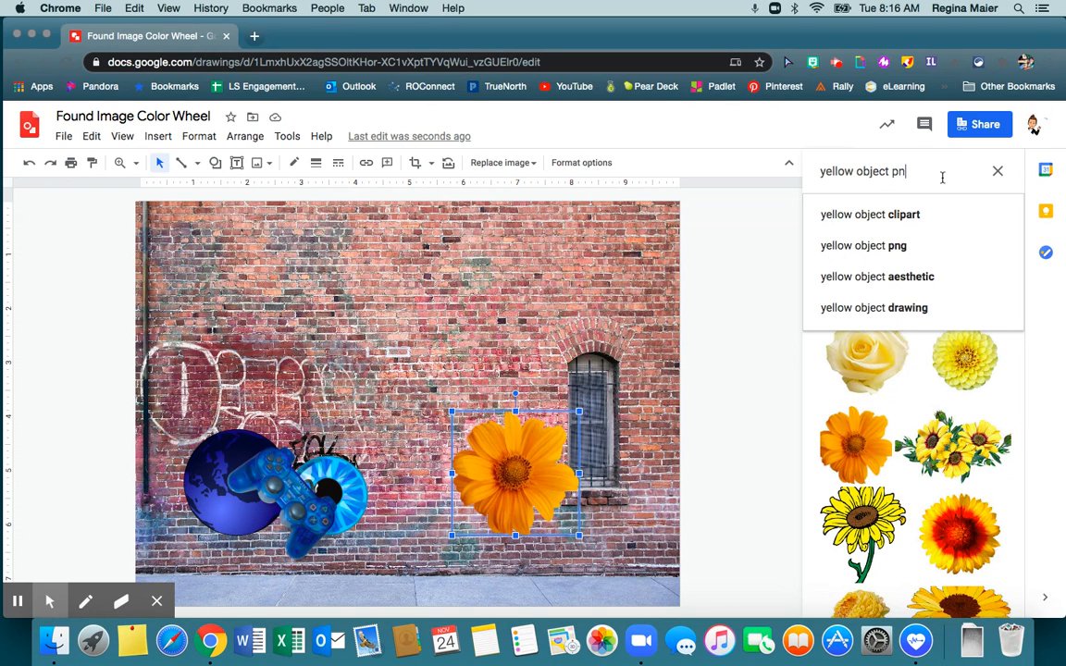
key("Return")
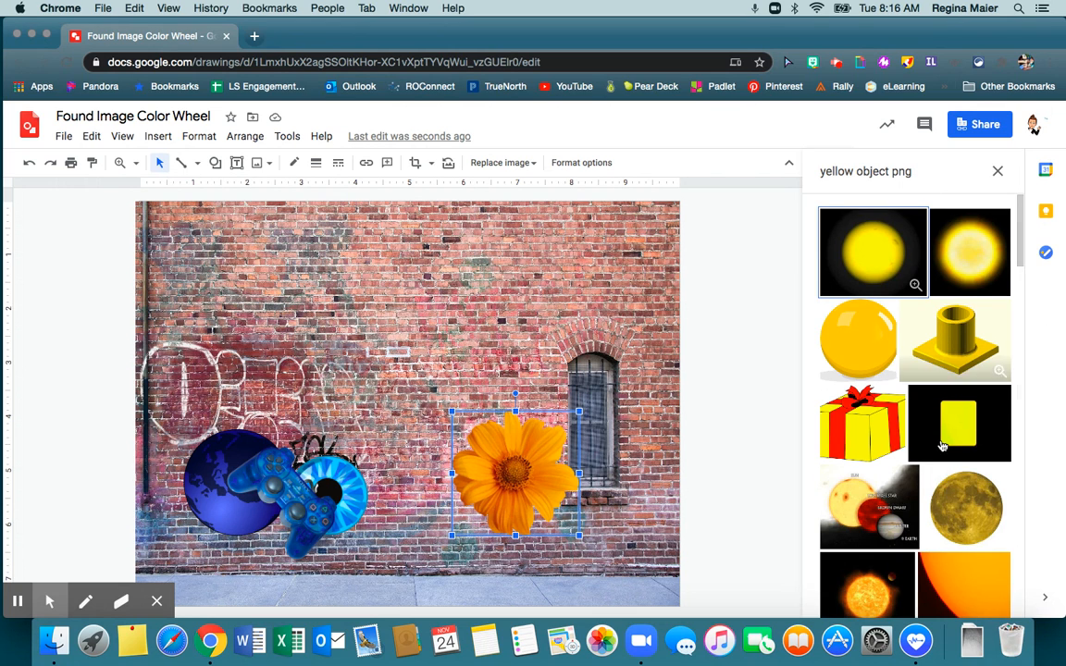
Try the photo of bananas on a white background from the yellow object results, and delete it from the drawing.
scroll(942, 446, "down", 5)
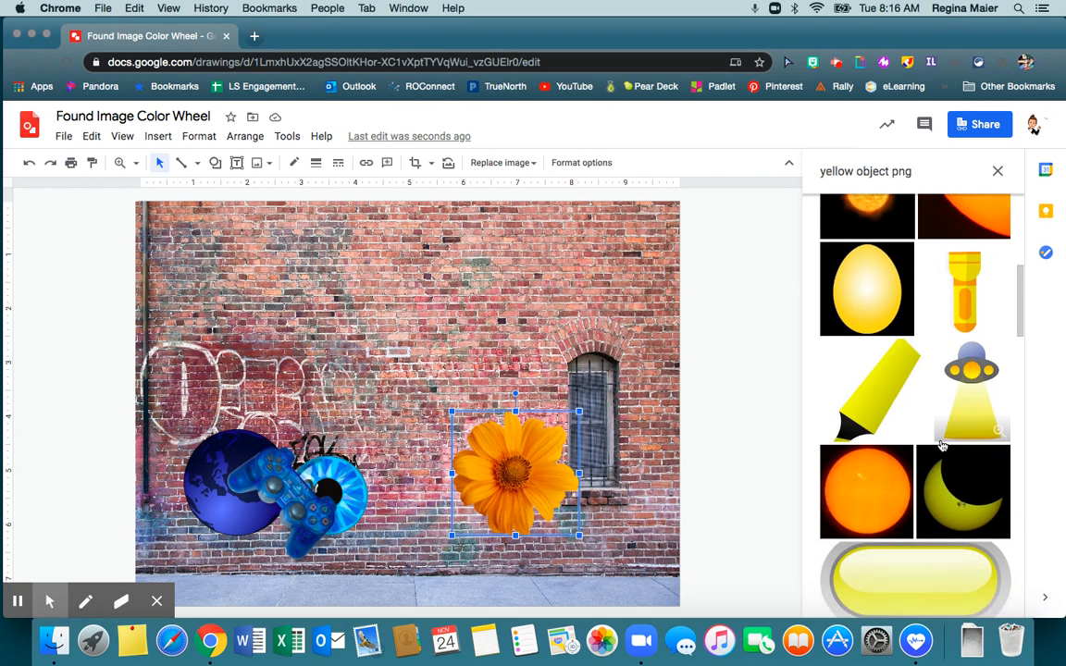
scroll(942, 446, "down", 5)
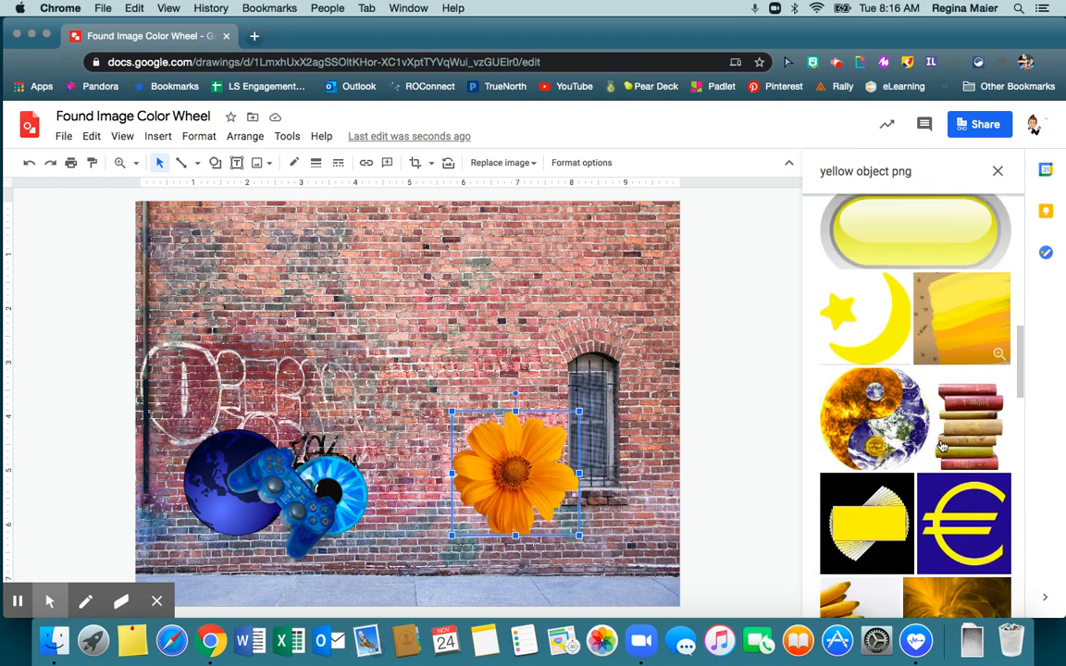
scroll(942, 446, "down", 4)
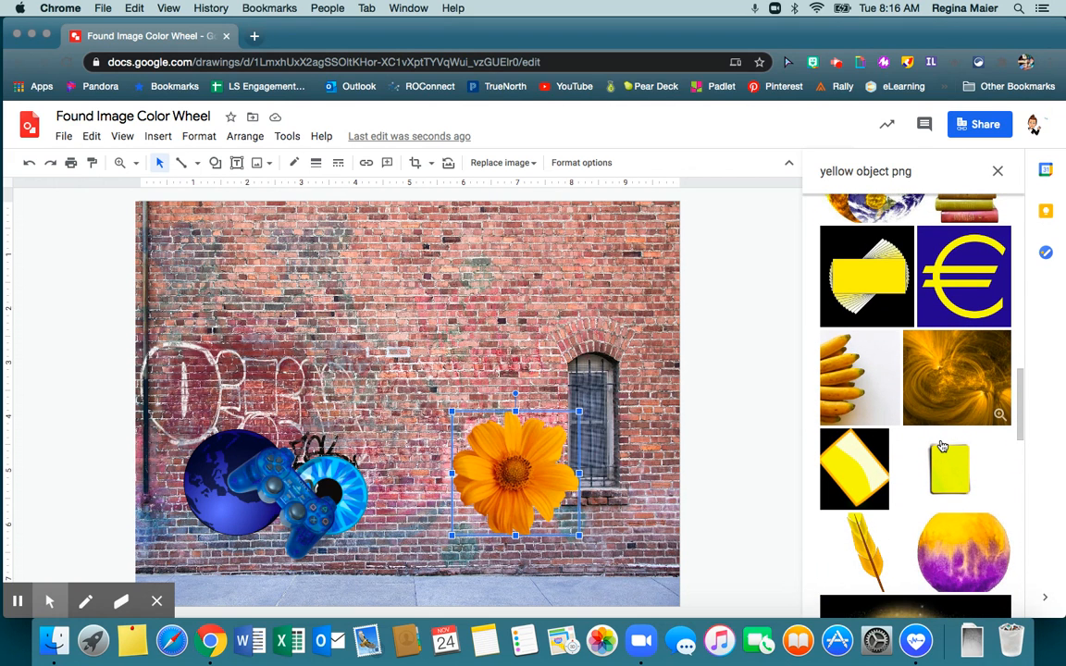
left_click(874, 372)
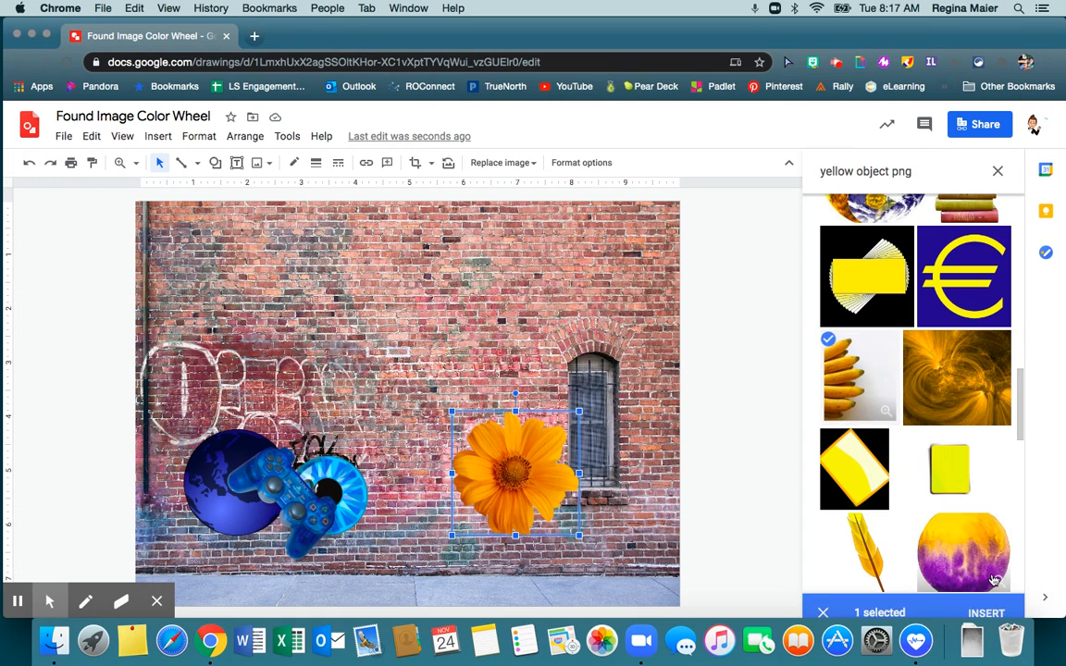
left_click(986, 608)
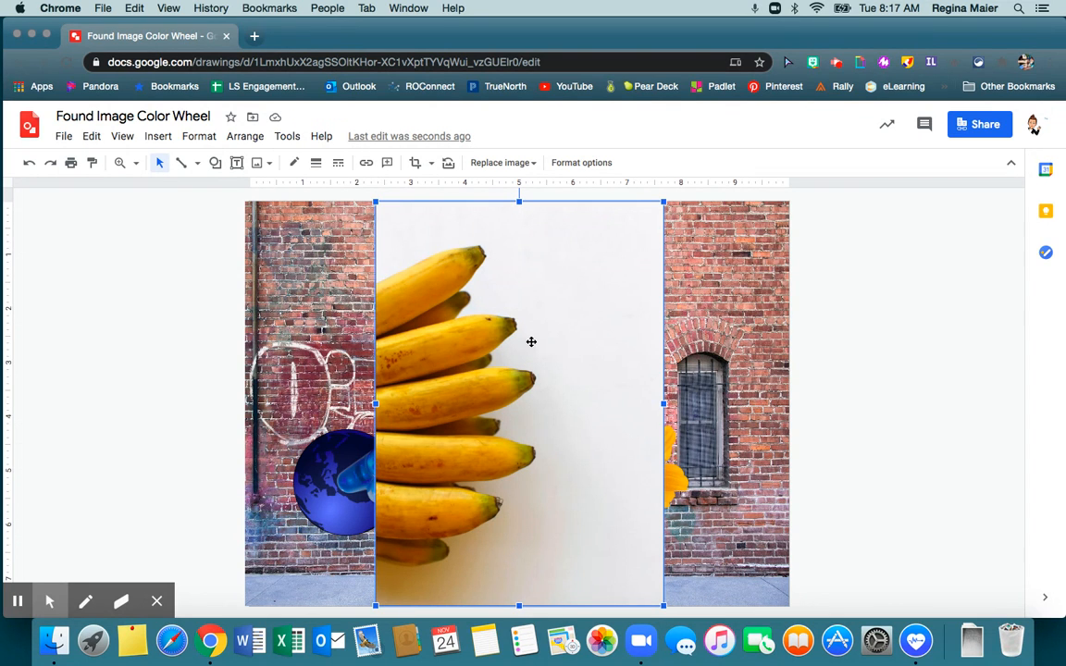
key("Delete")
Search the web images for "banana png".
left_click(260, 163)
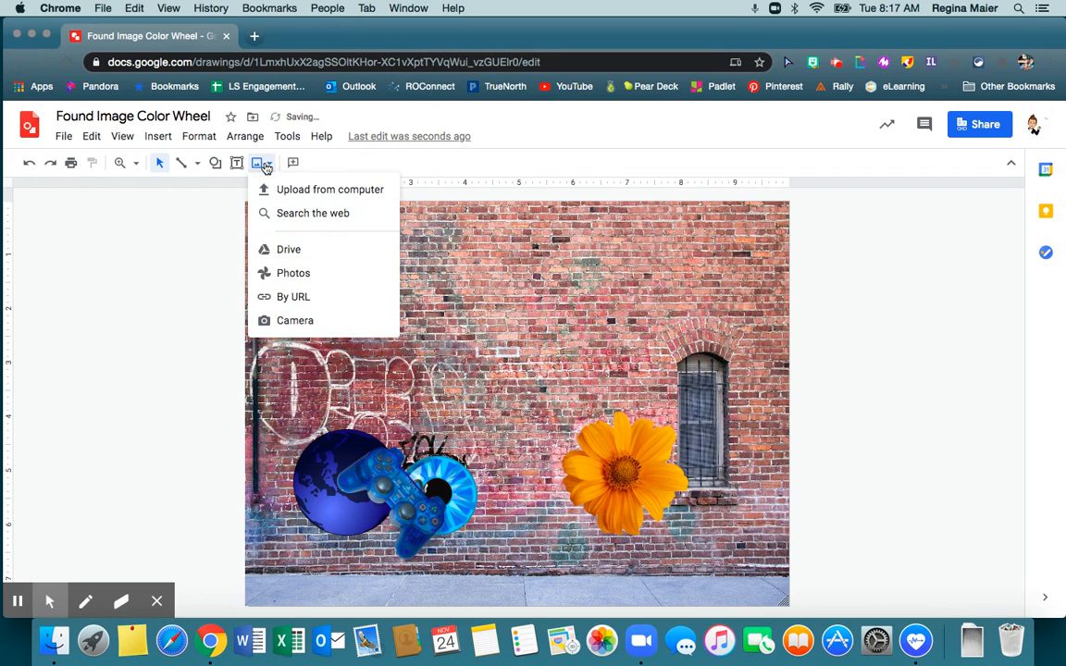
left_click(284, 214)
left_click(957, 167)
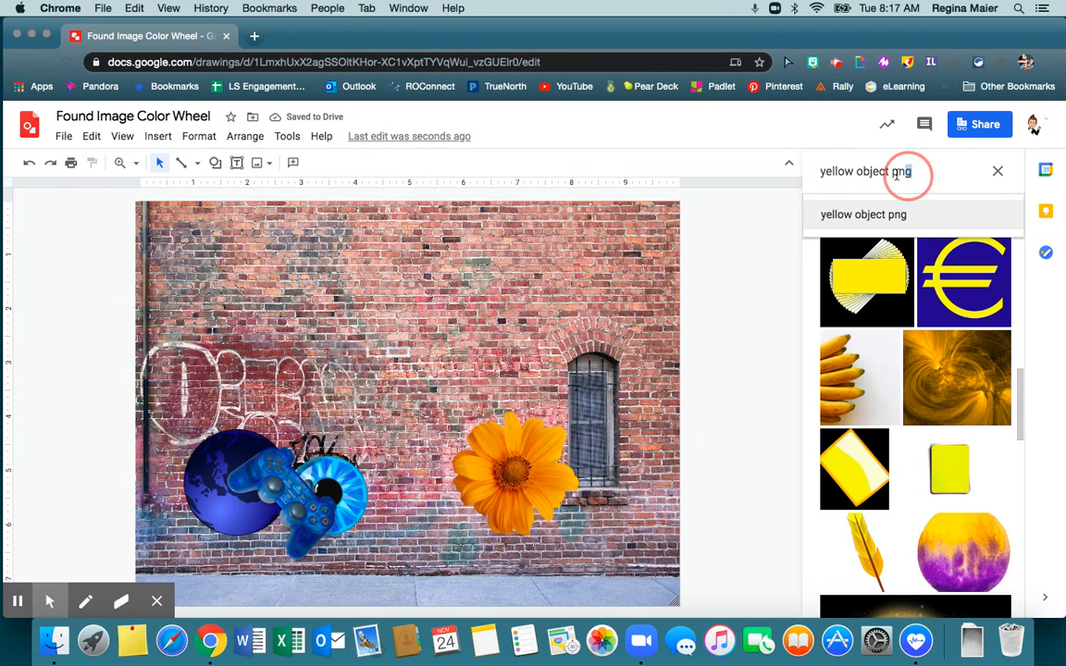
triple_click(814, 172)
type("ba")
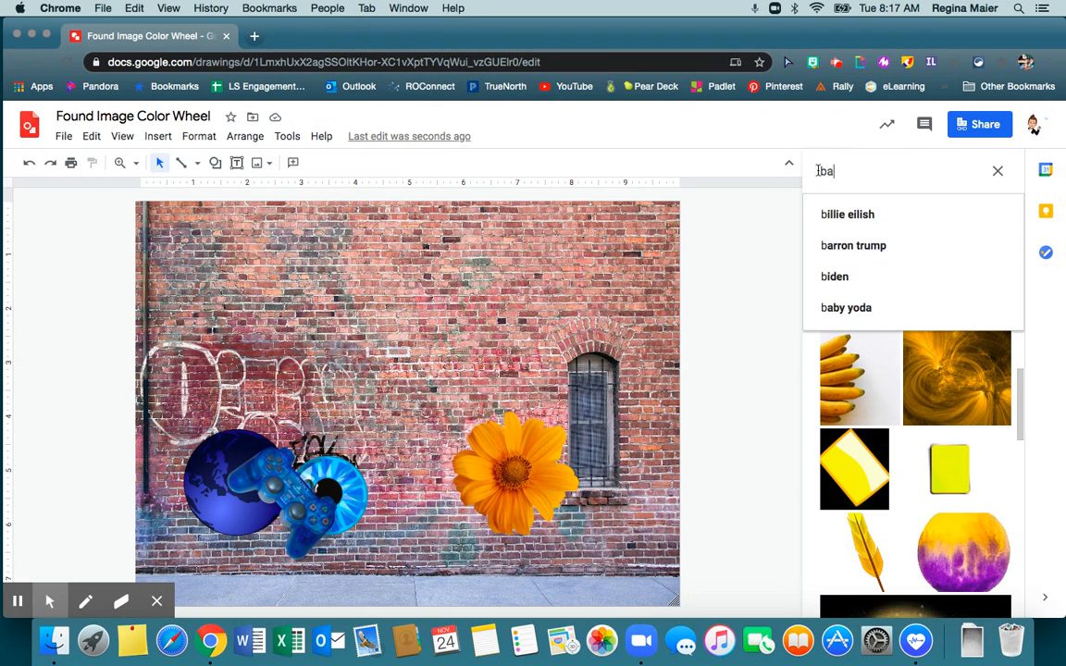
type("nana png")
key("Return")
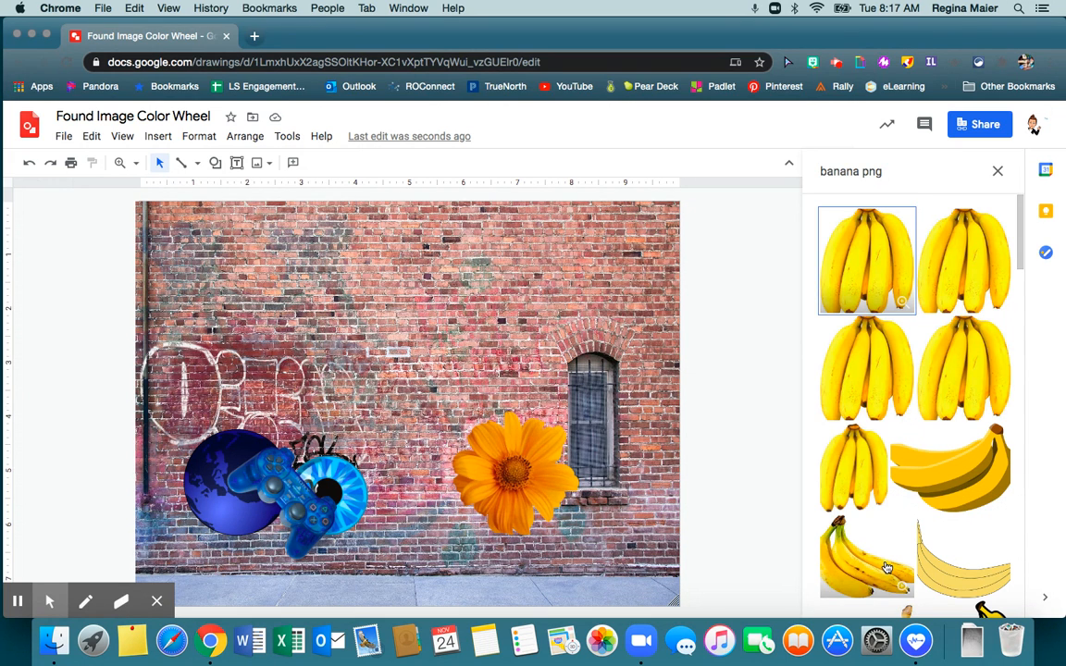
Insert the bunch of three spotted bananas, shrink it to about 3.1 inches wide and place it over the flower's lower half.
scroll(887, 568, "down", 10)
scroll(886, 567, "down", 3)
scroll(887, 568, "up", 10)
left_click(858, 564)
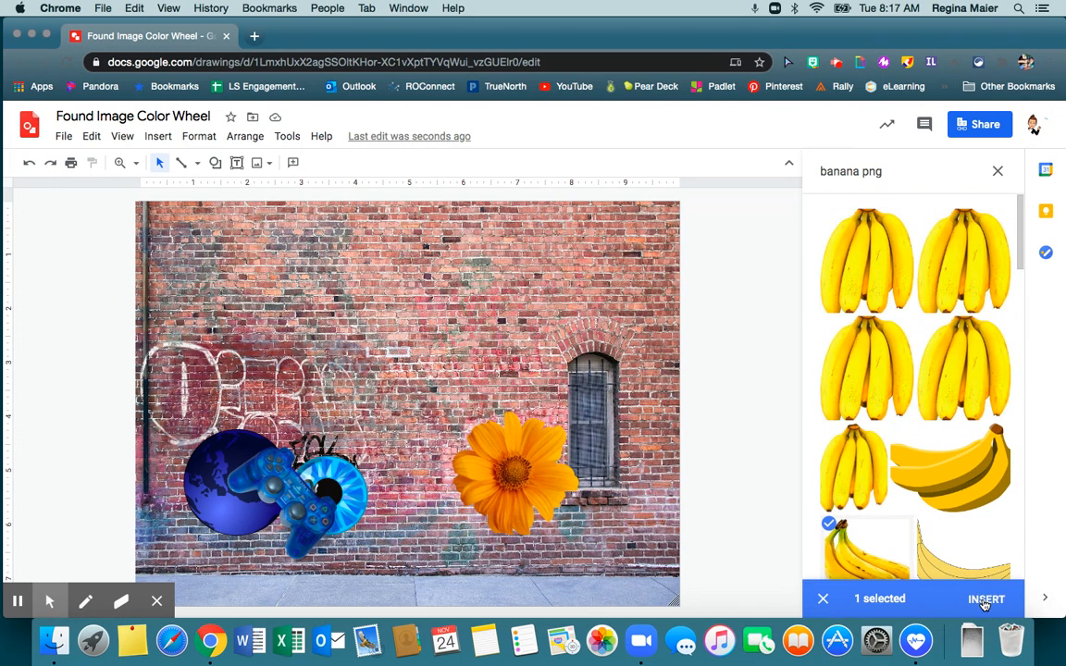
left_click(986, 600)
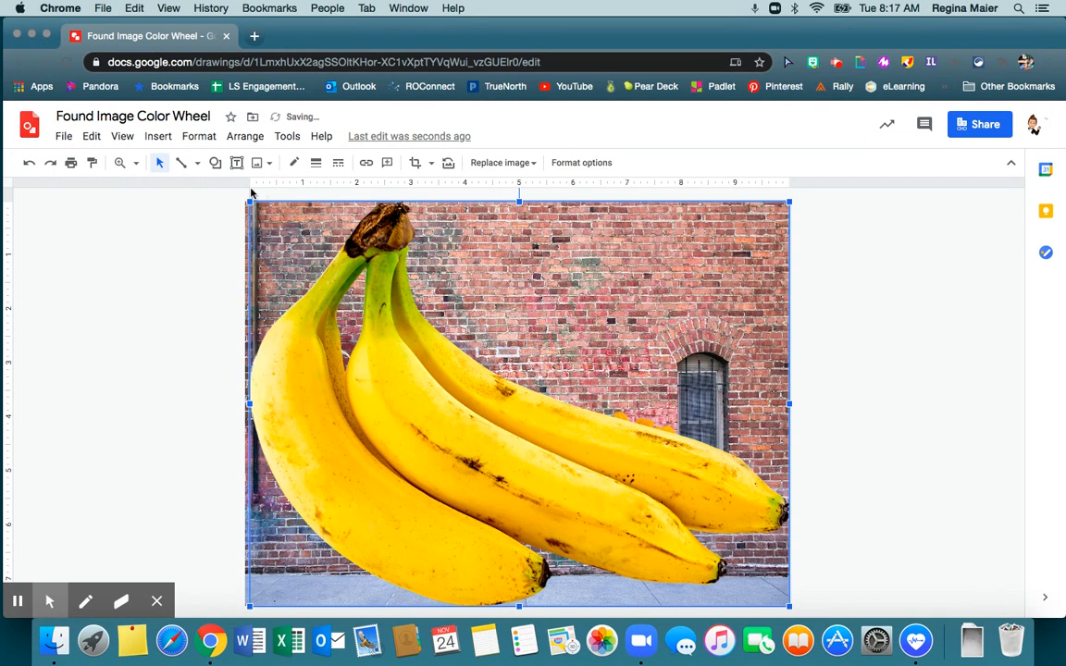
left_click_drag(250, 202, 712, 480)
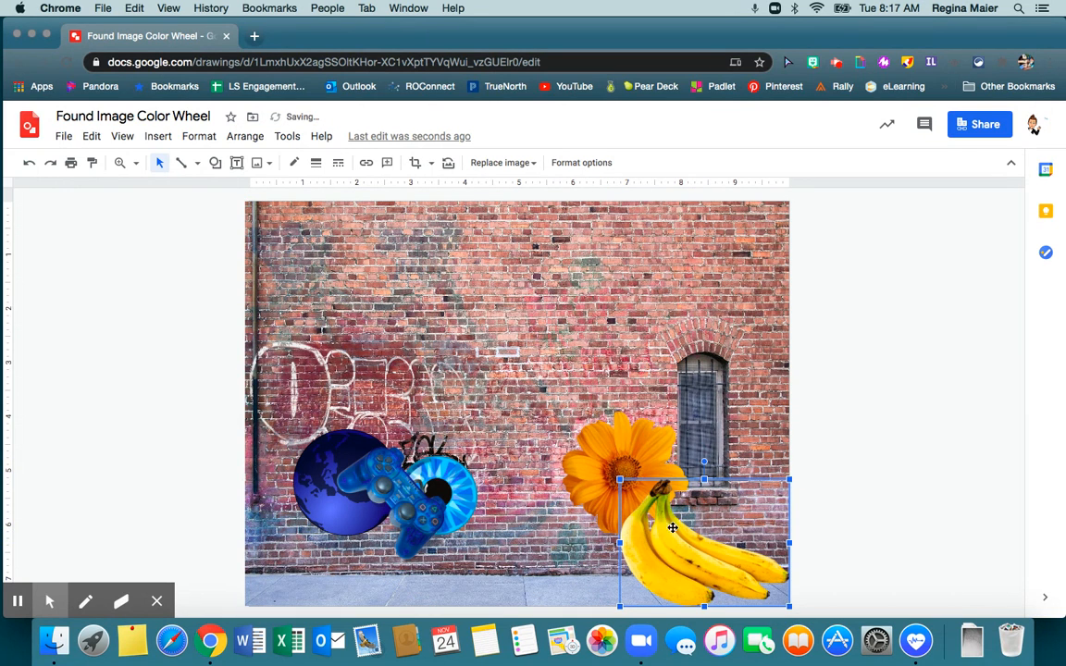
left_click_drag(726, 521, 626, 474)
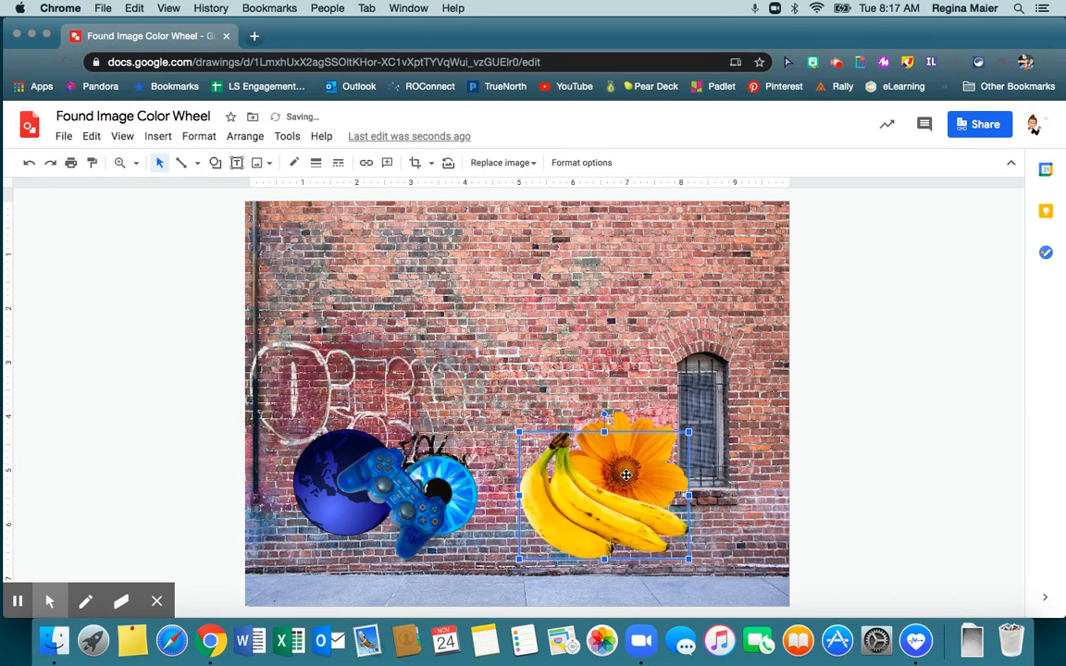
Bring the orange-yellow flower to the front so that it overlaps the bananas.
left_click(628, 421)
right_click(627, 421)
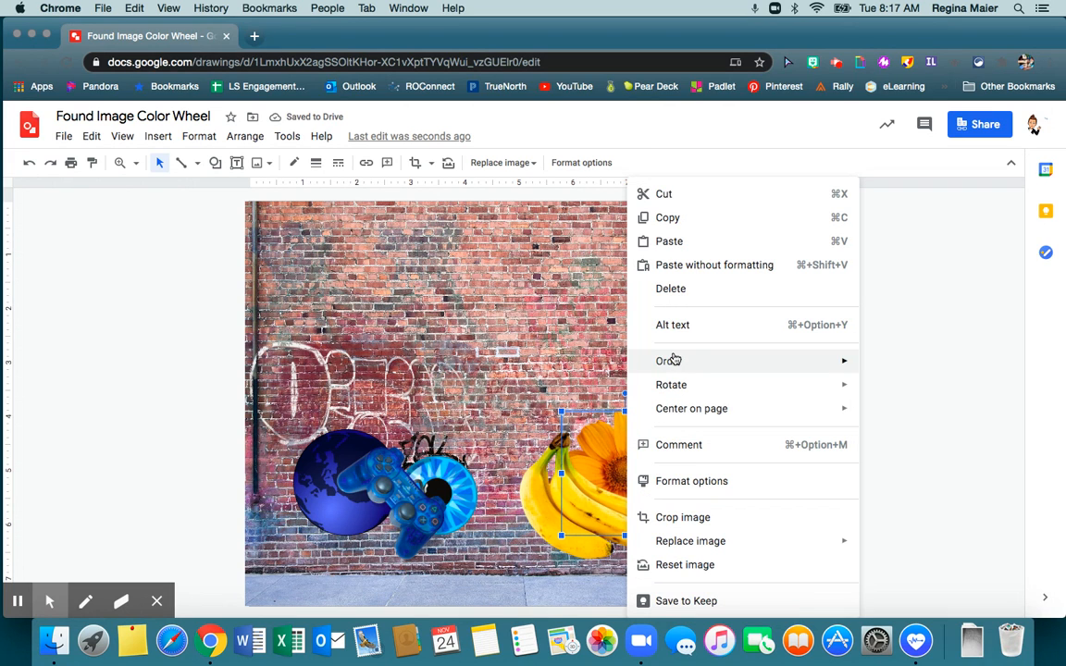
mouse_move(717, 359)
left_click(894, 372)
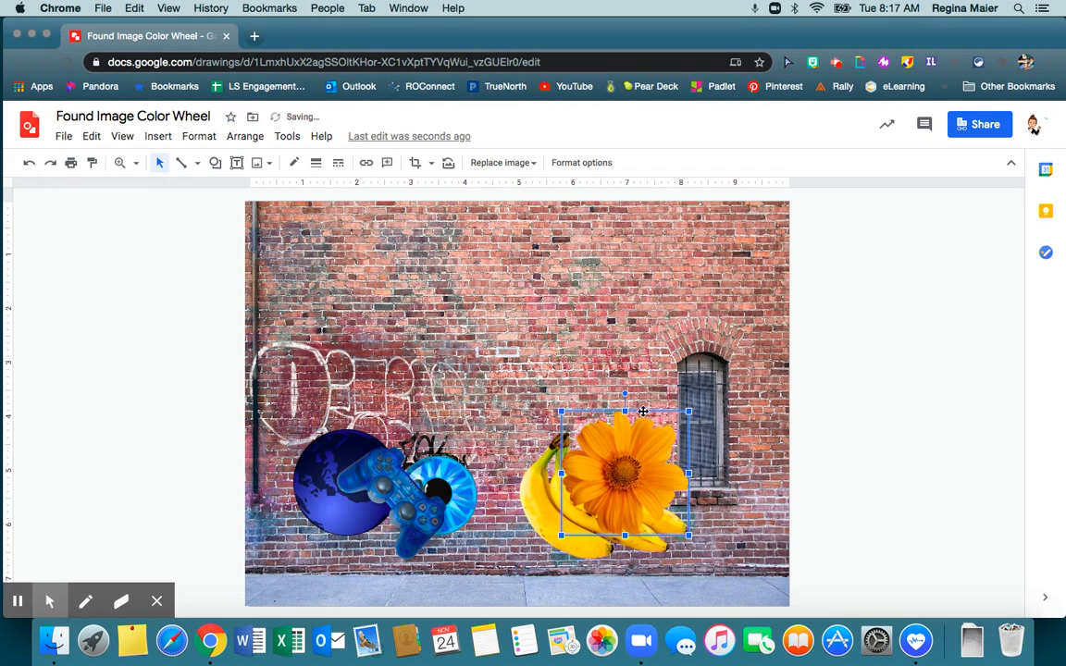
Tilt the bananas about 16 degrees counterclockwise and shift them and the flower up toward the window, with the flower above the bananas.
left_click(535, 458)
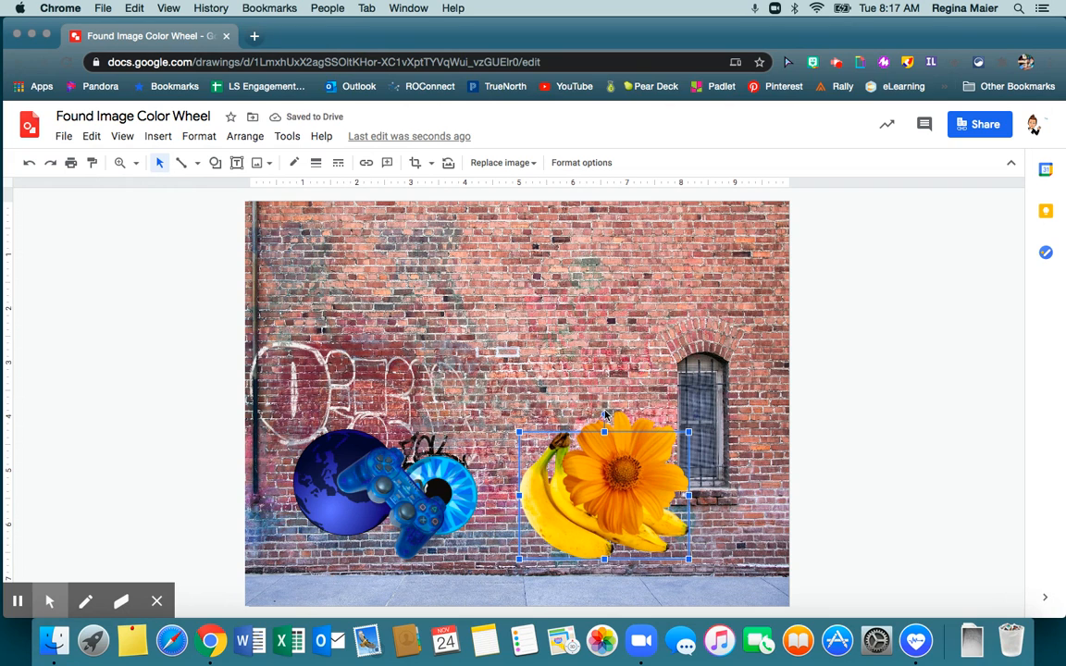
left_click_drag(604, 412, 581, 420)
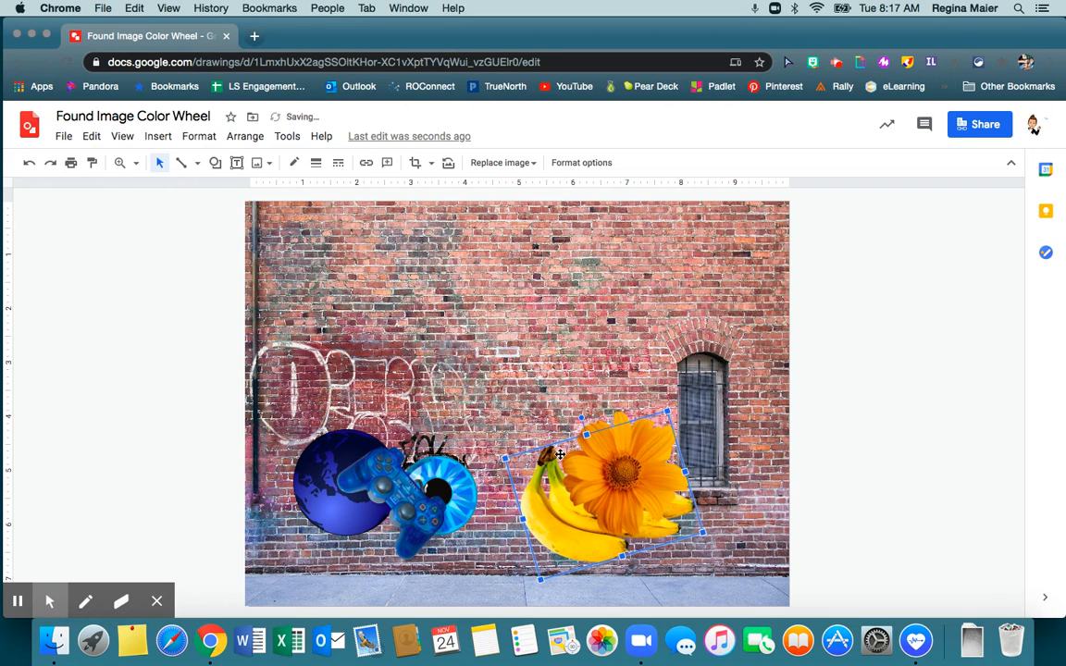
left_click(629, 444)
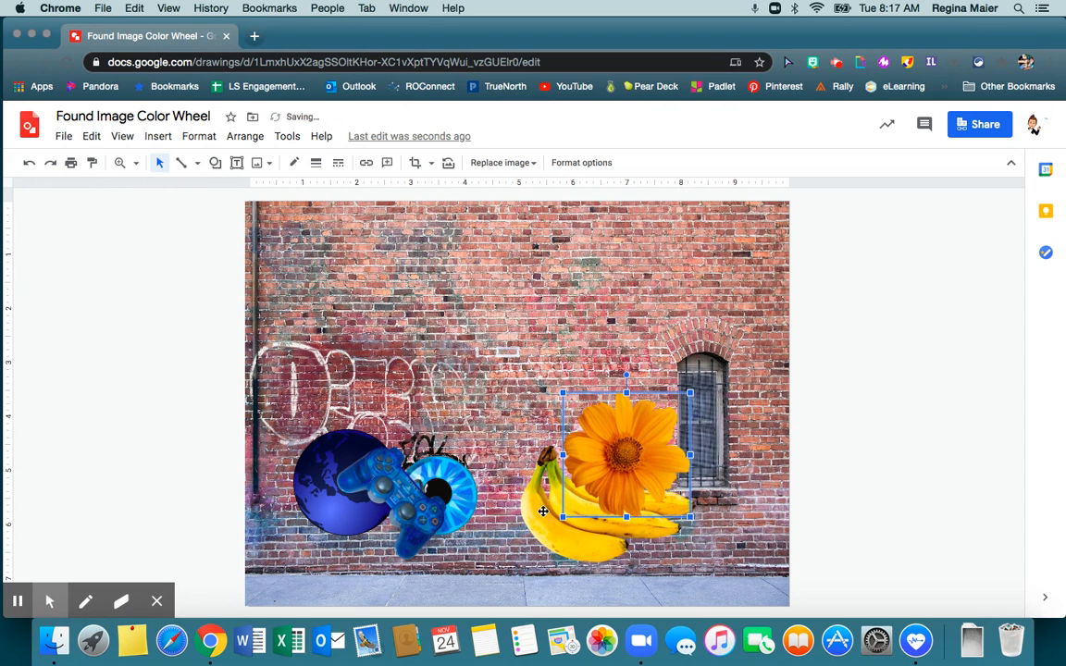
left_click_drag(531, 512, 545, 486)
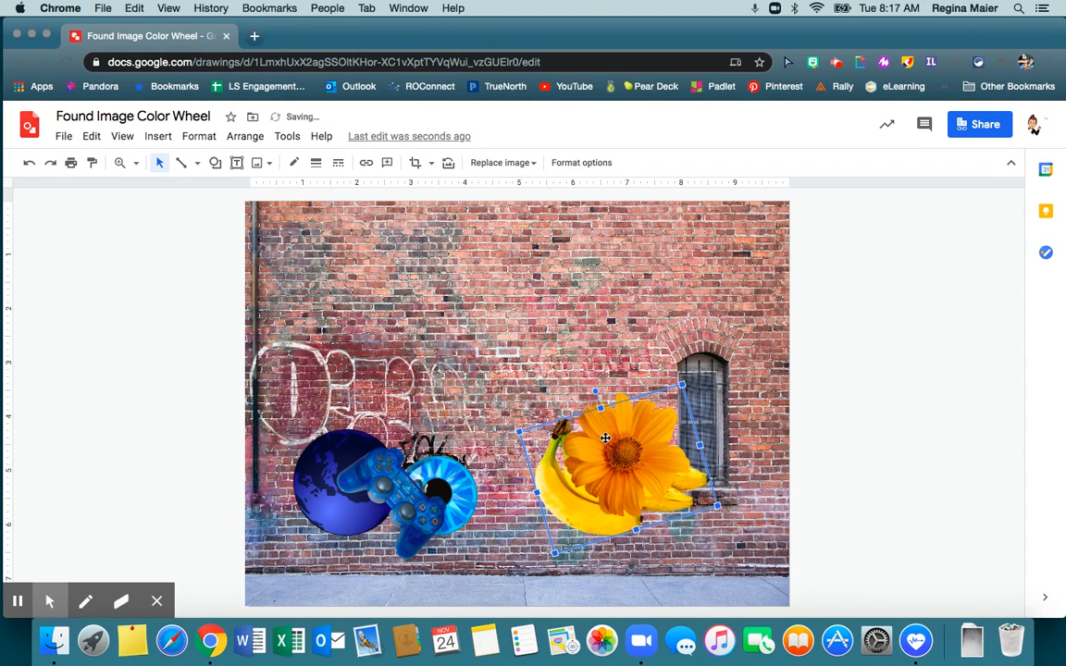
left_click(874, 350)
left_click_drag(609, 448, 609, 423)
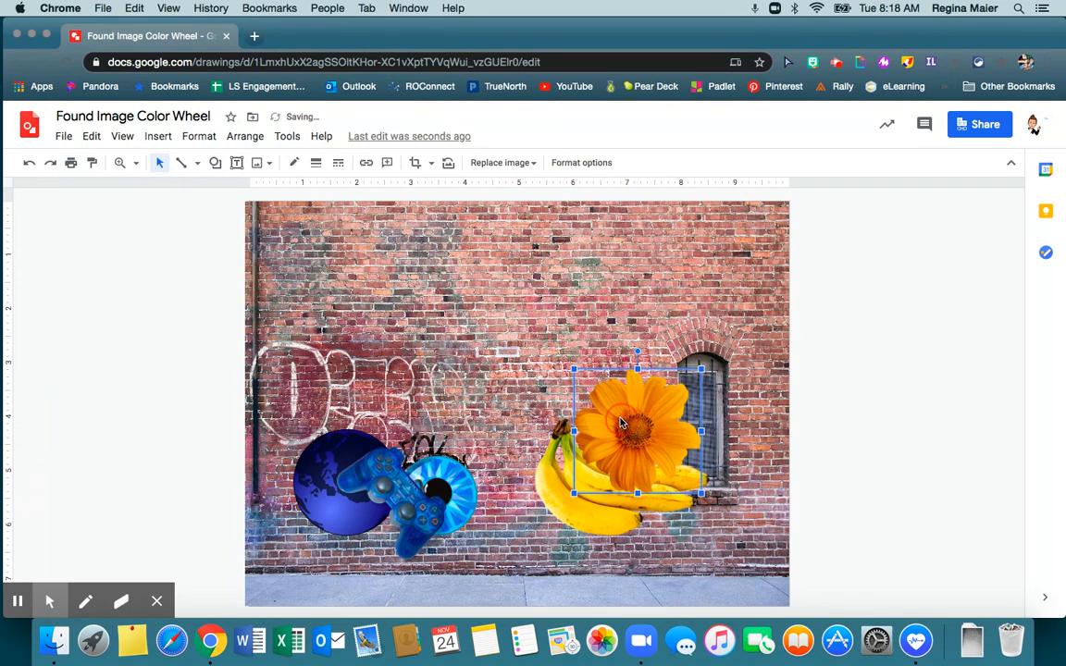
left_click(921, 421)
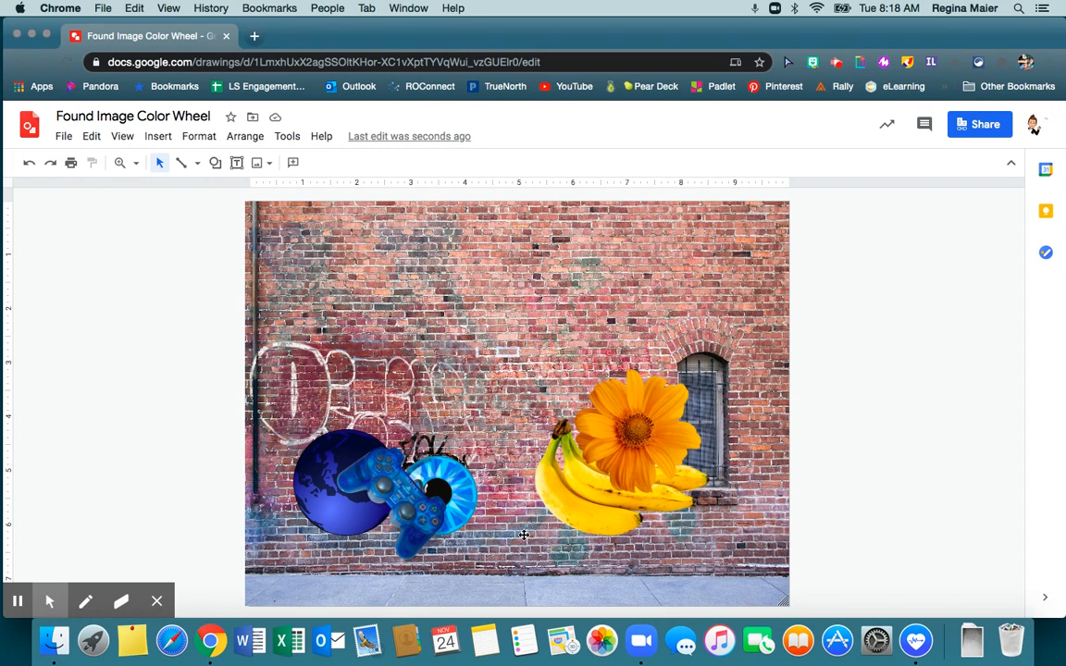
Search the web images for "lime objects png".
left_click(269, 164)
left_click(278, 215)
left_click(911, 174)
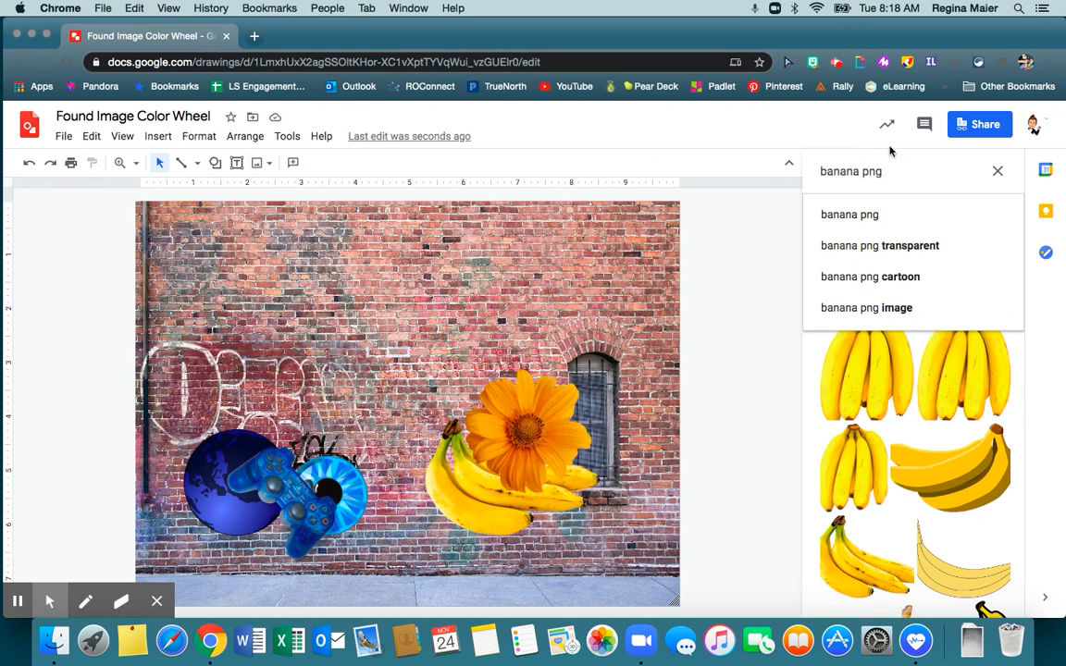
left_click_drag(912, 174, 822, 172)
left_click(831, 171)
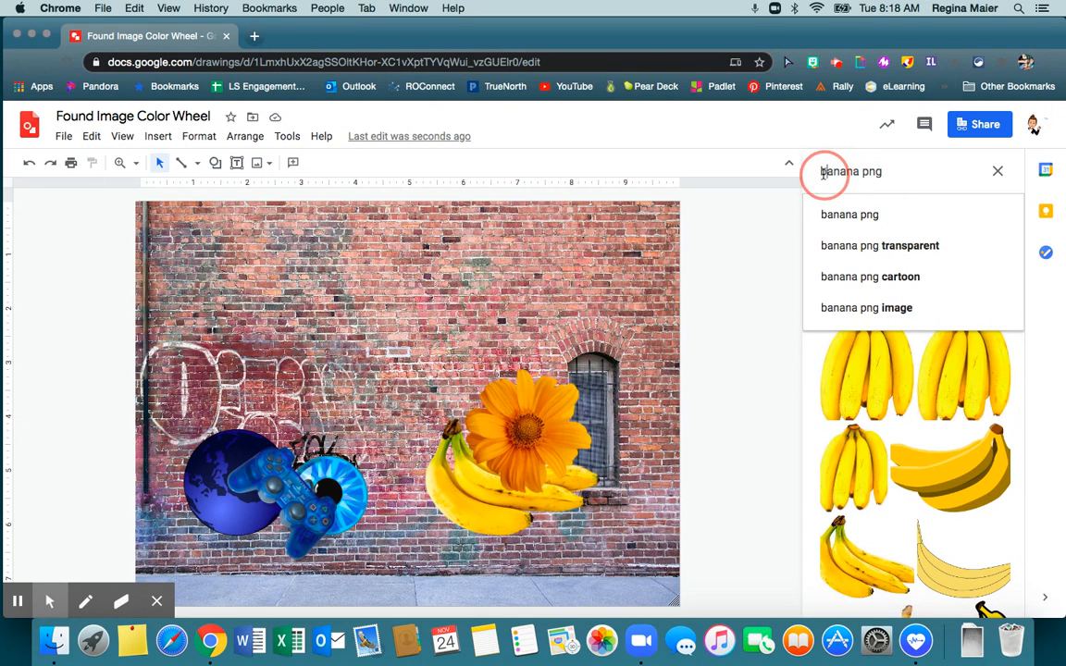
double_click(819, 171)
triple_click(819, 171)
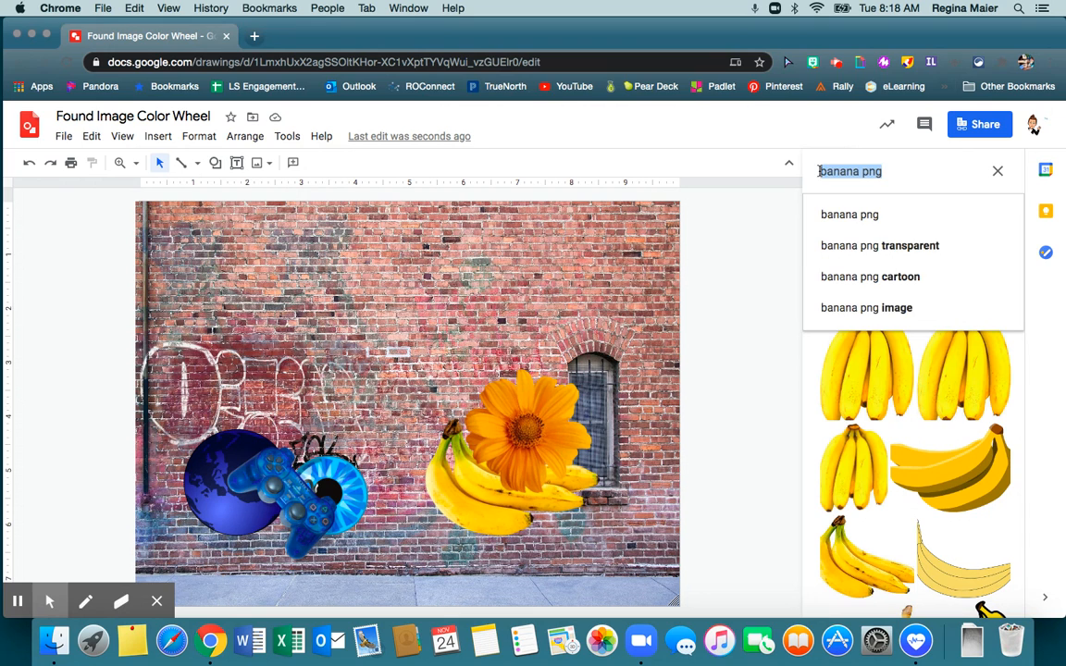
type("lime ob")
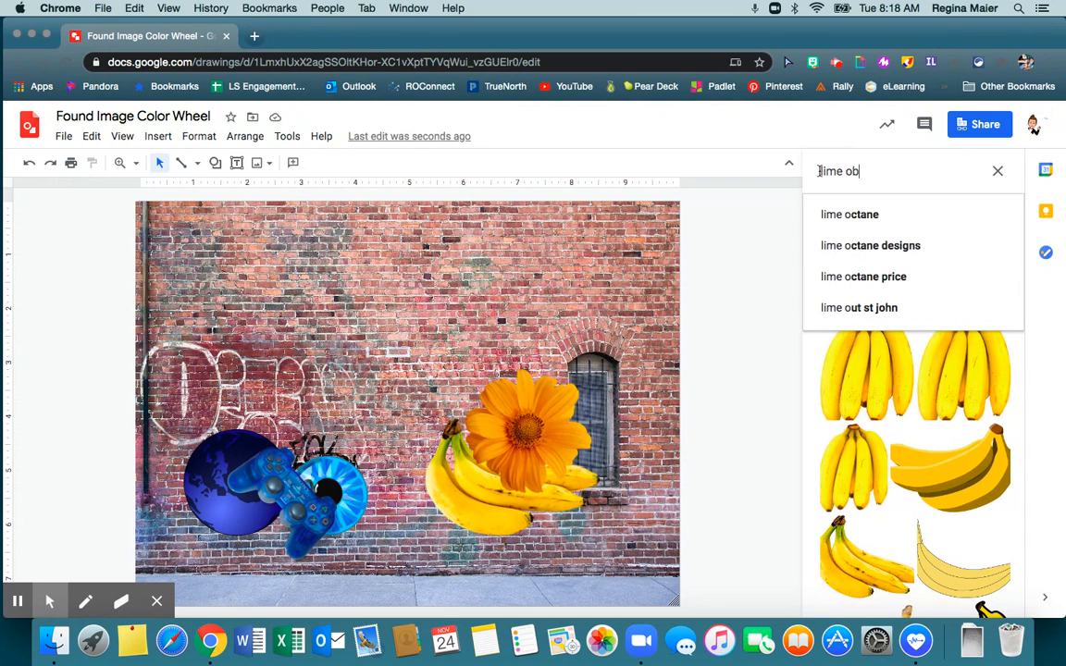
type("jects png")
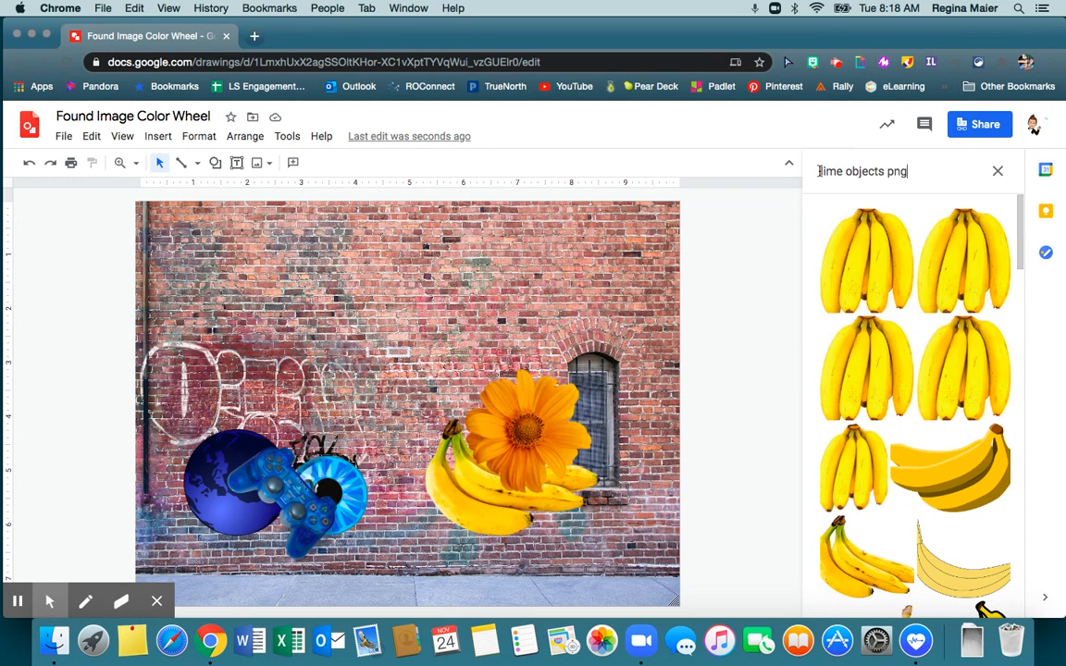
key("Return")
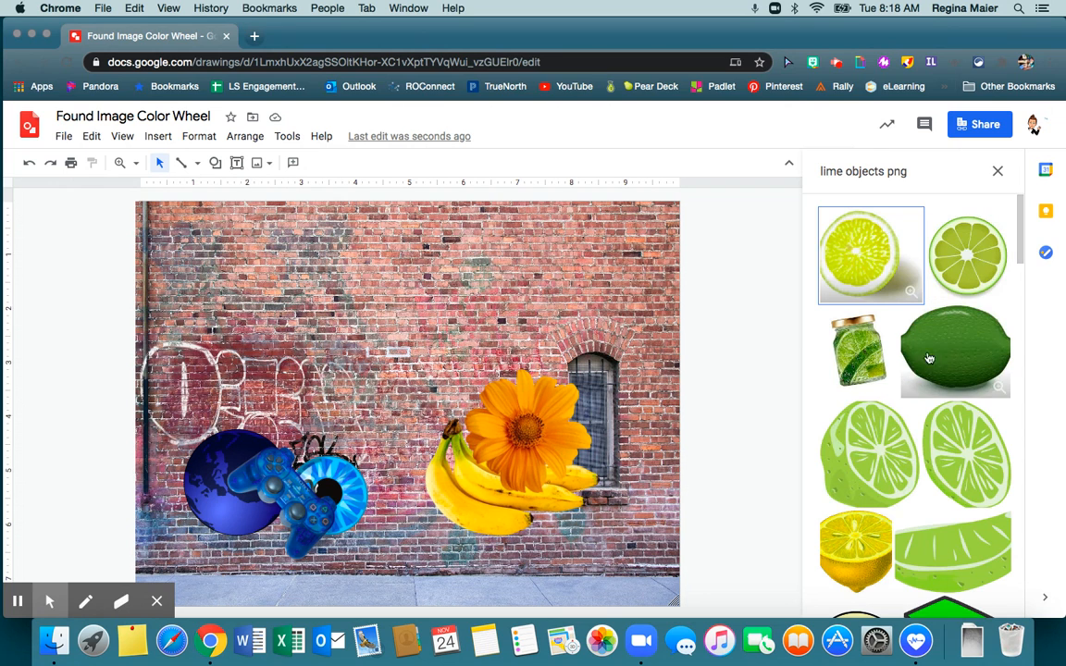
Insert the jar of lime slices, shrink its frame to about 2.7 inches wide and place it between the blue eye and the bananas.
left_click(856, 353)
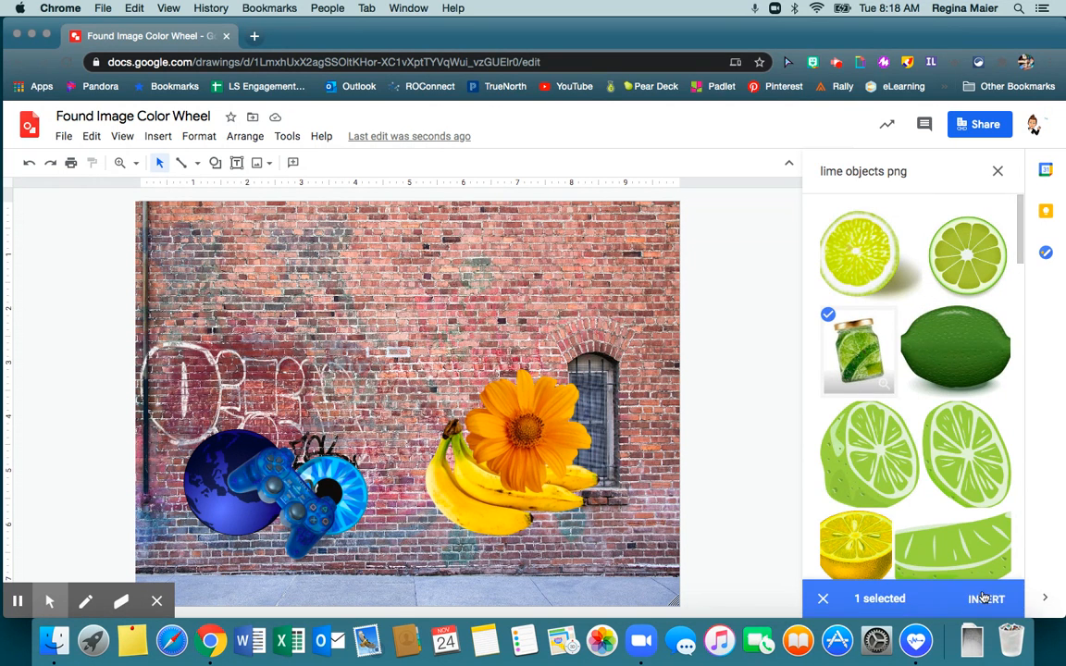
left_click(980, 597)
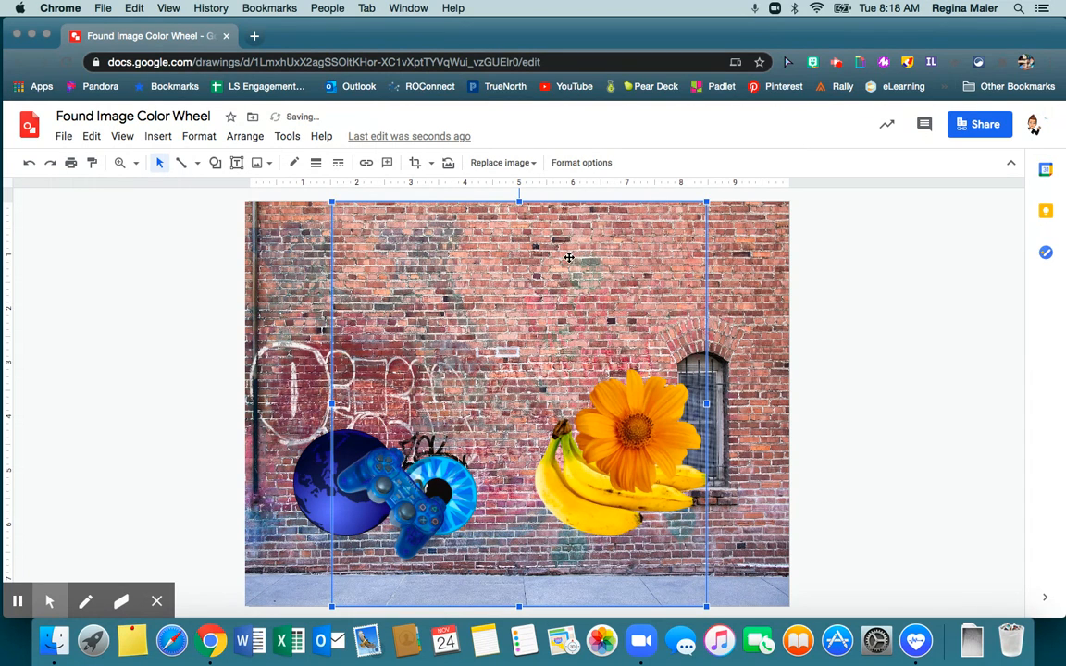
left_click_drag(332, 202, 523, 329)
left_click_drag(599, 446, 591, 445)
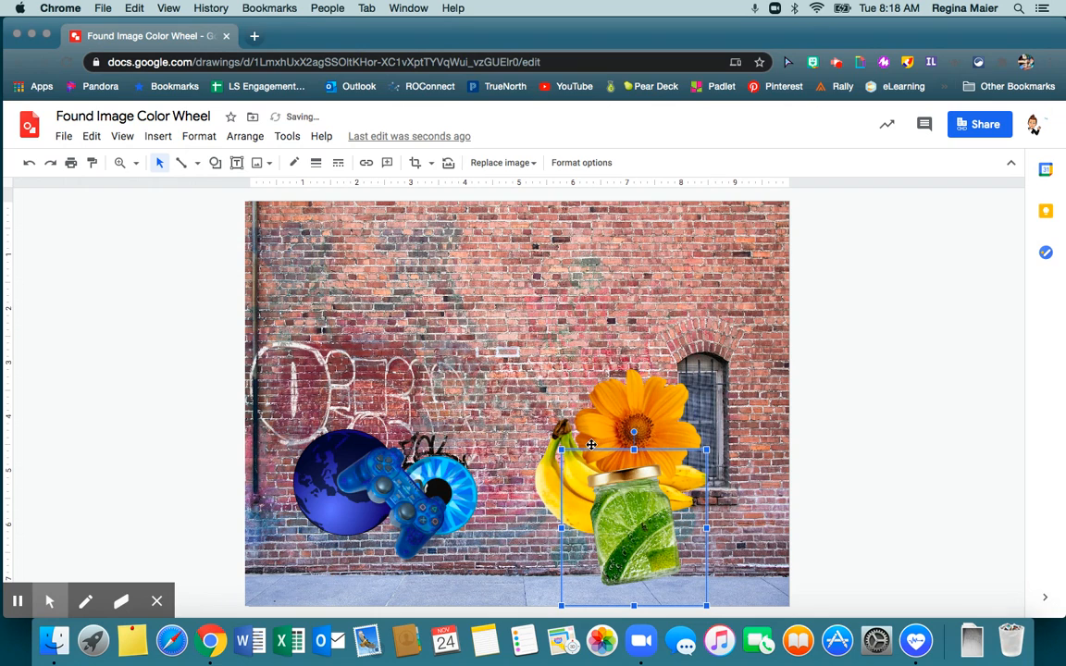
left_click_drag(627, 510, 540, 504)
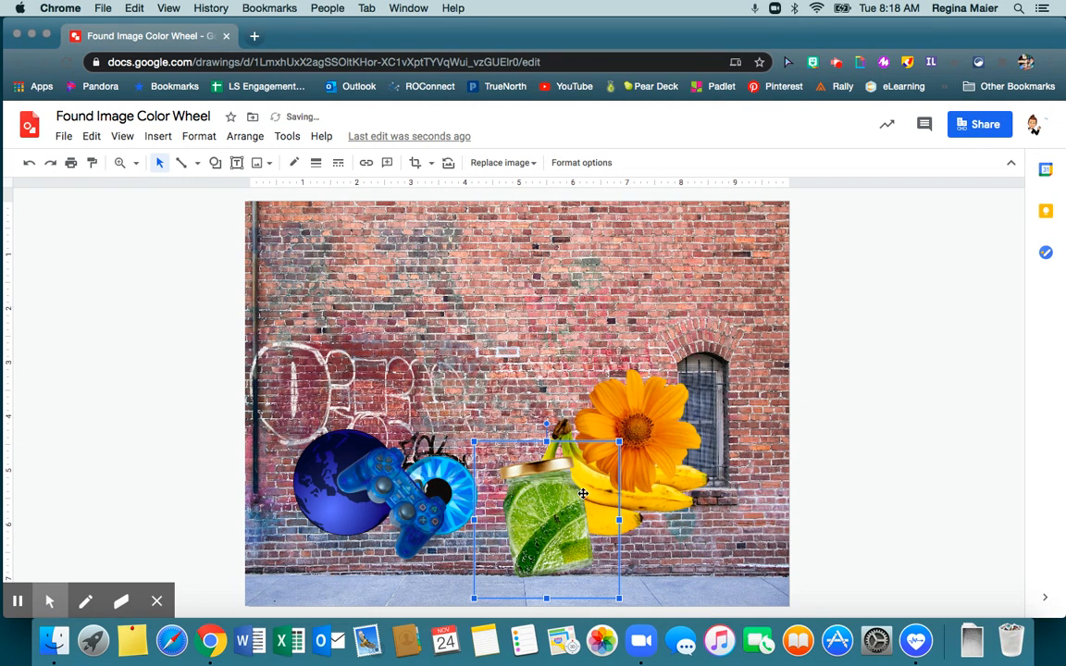
Send the lime jar one level backward in the stacking order.
right_click(571, 517)
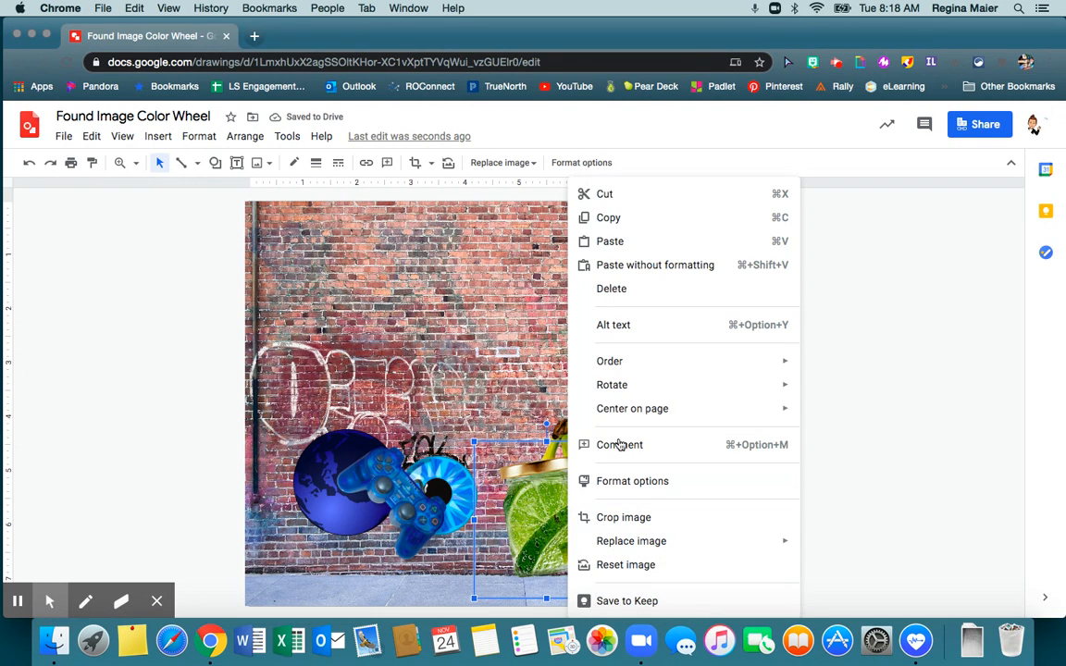
mouse_move(638, 359)
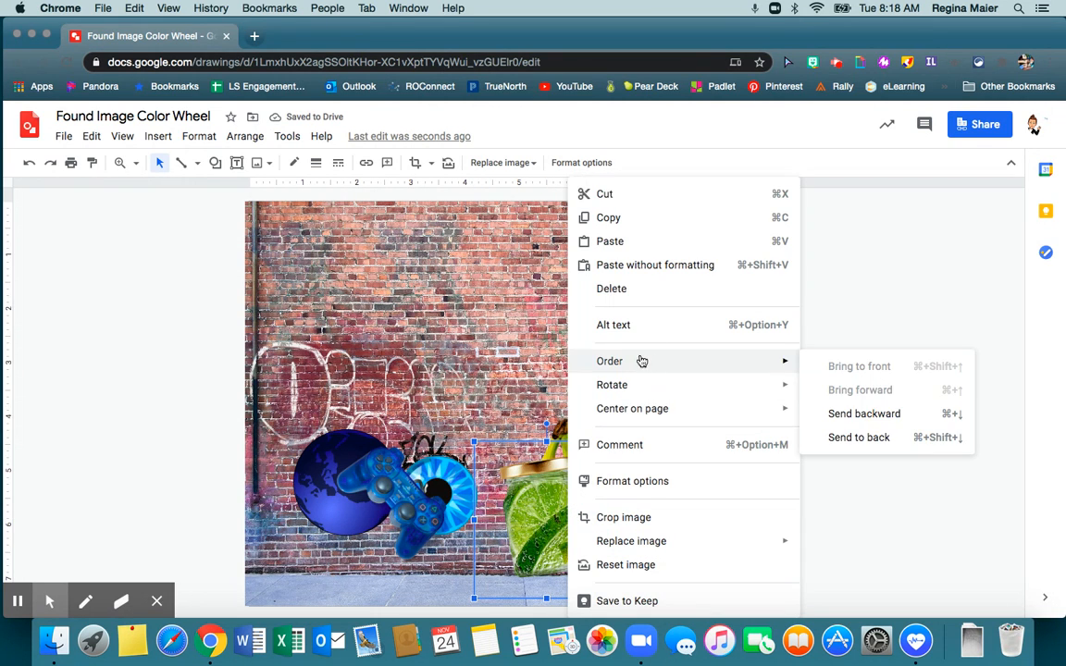
left_click(853, 413)
Bring the bananas to the front so they overlap both the orange flower and the lime jar.
left_click(635, 489)
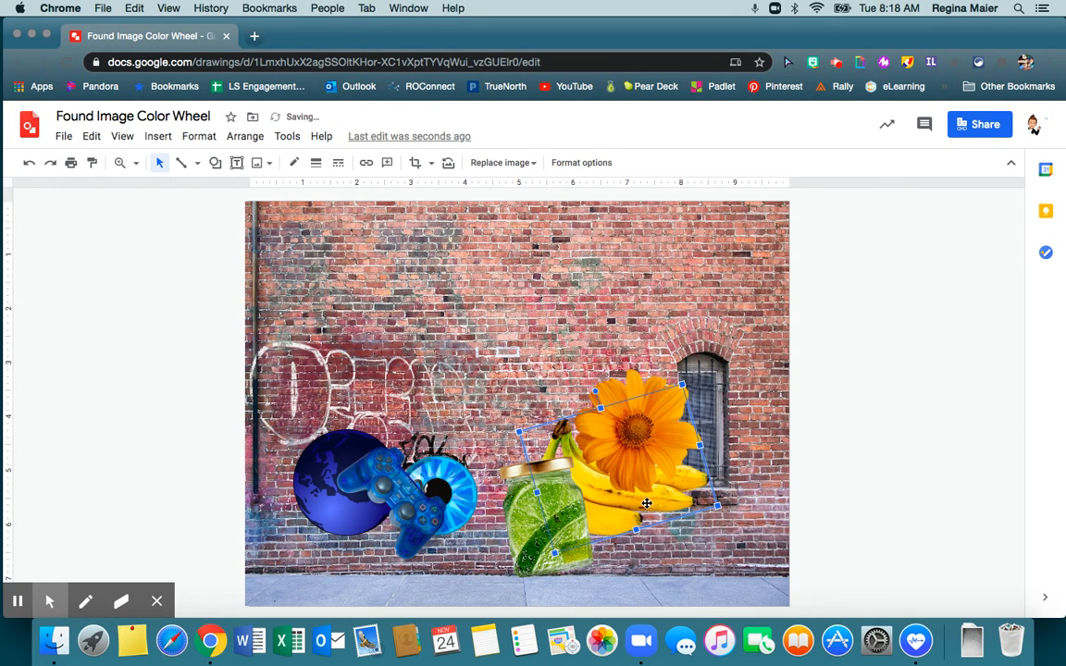
right_click(648, 507)
mouse_move(691, 362)
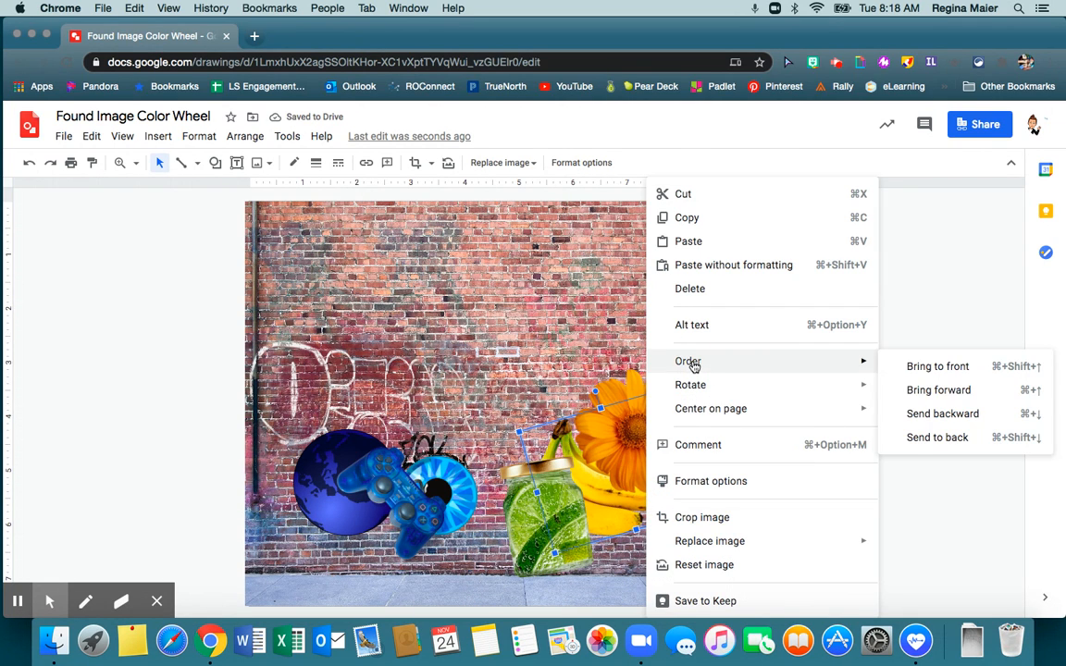
left_click(1027, 366)
left_click(636, 385)
left_click(923, 400)
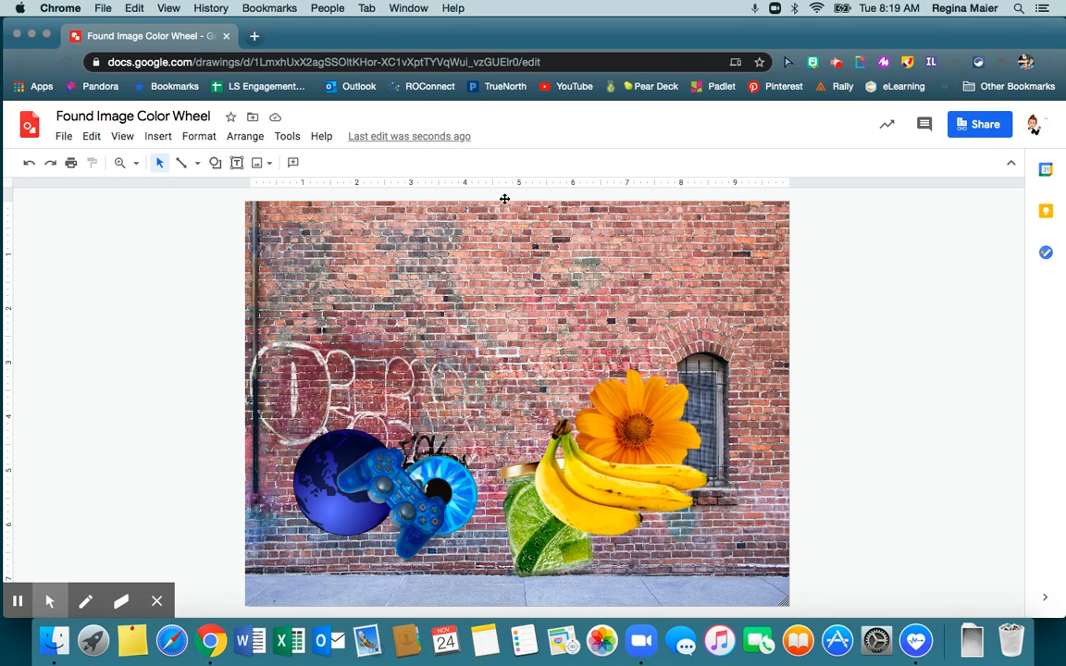
Search the web images for "lime objects transparent background".
left_click(258, 163)
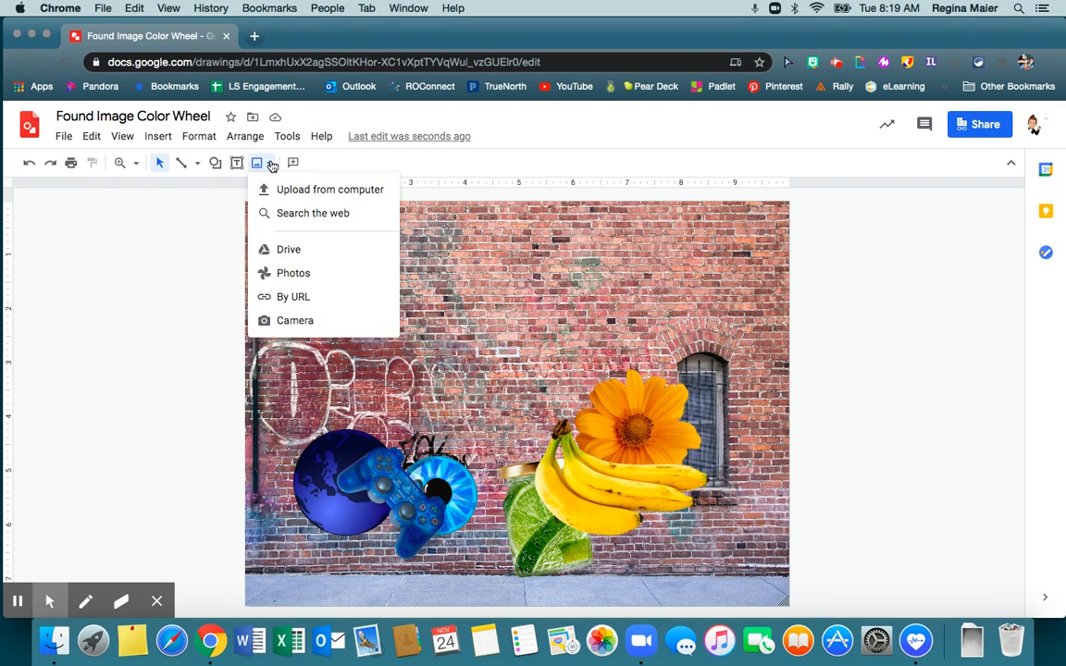
left_click(282, 213)
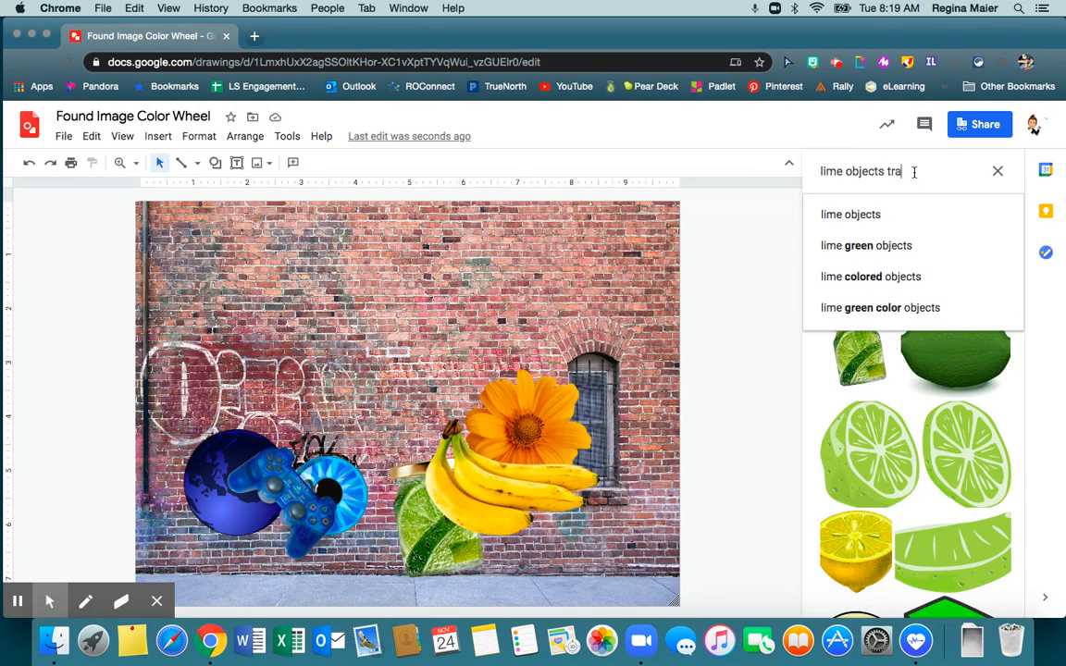
type("nspar")
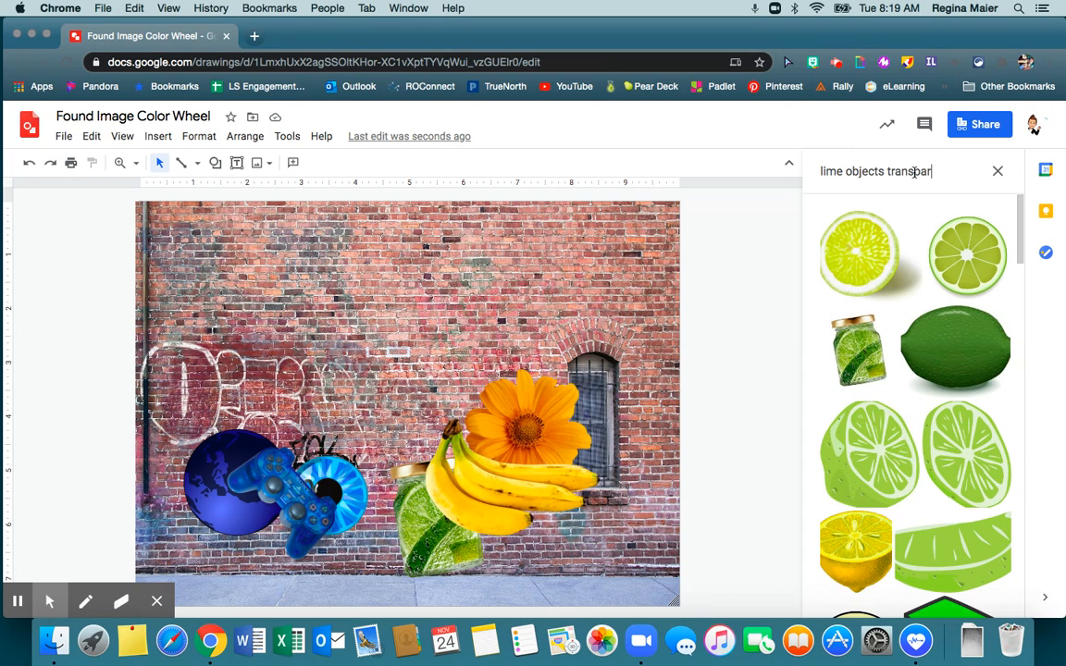
type("ent background")
key("Return")
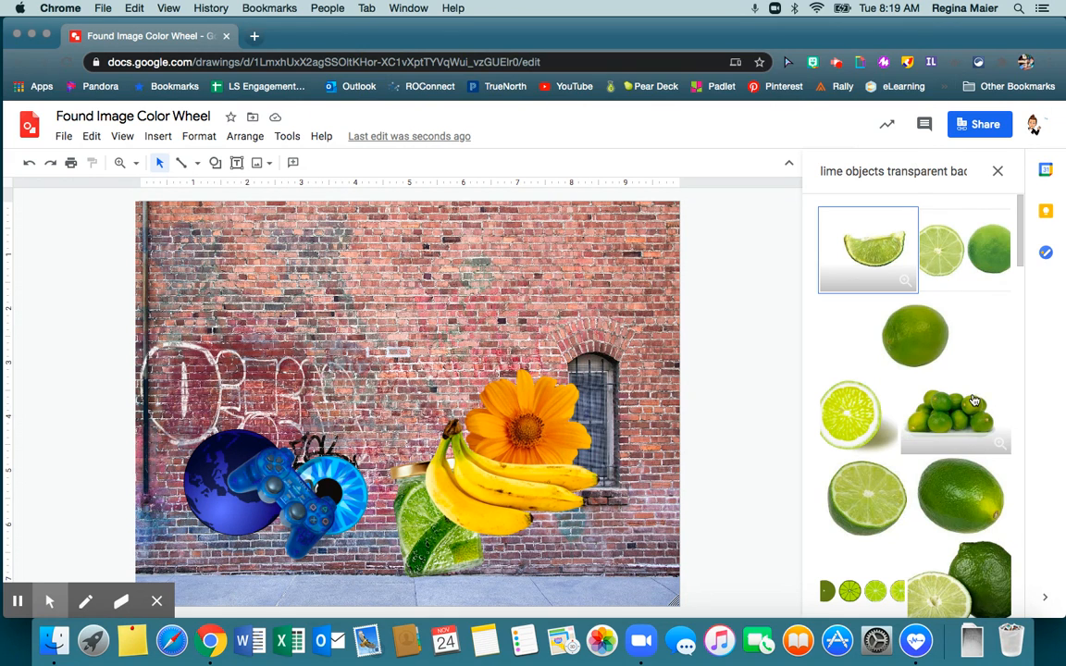
Look through the lime image results for another suitable green object, and close the image search without inserting anything.
scroll(972, 400, "down", 5)
scroll(974, 400, "down", 5)
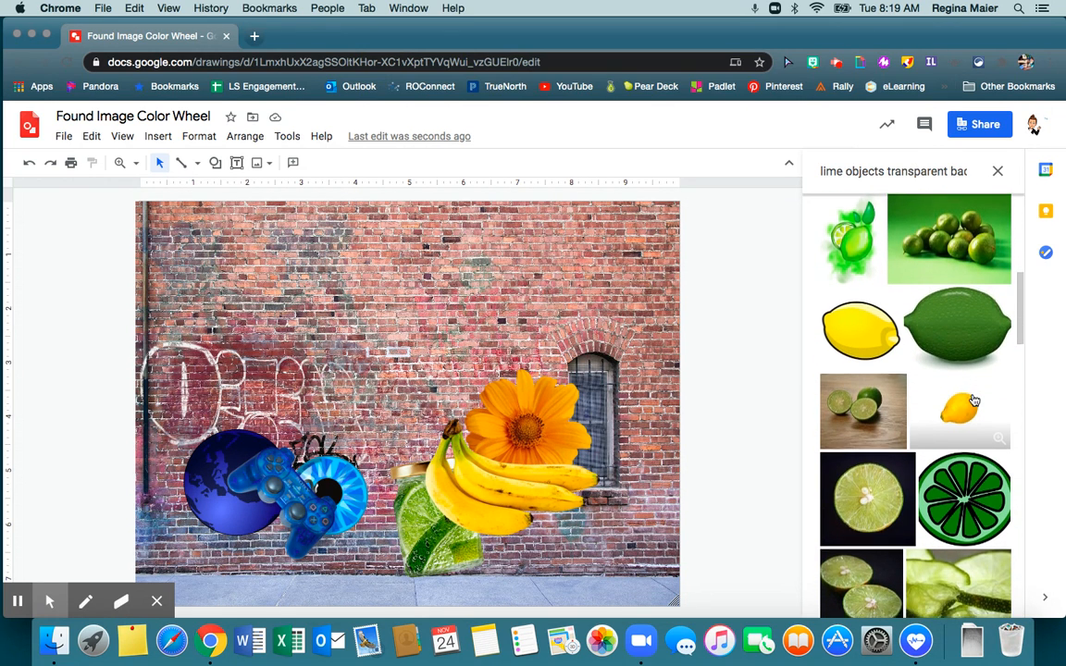
scroll(974, 400, "down", 5)
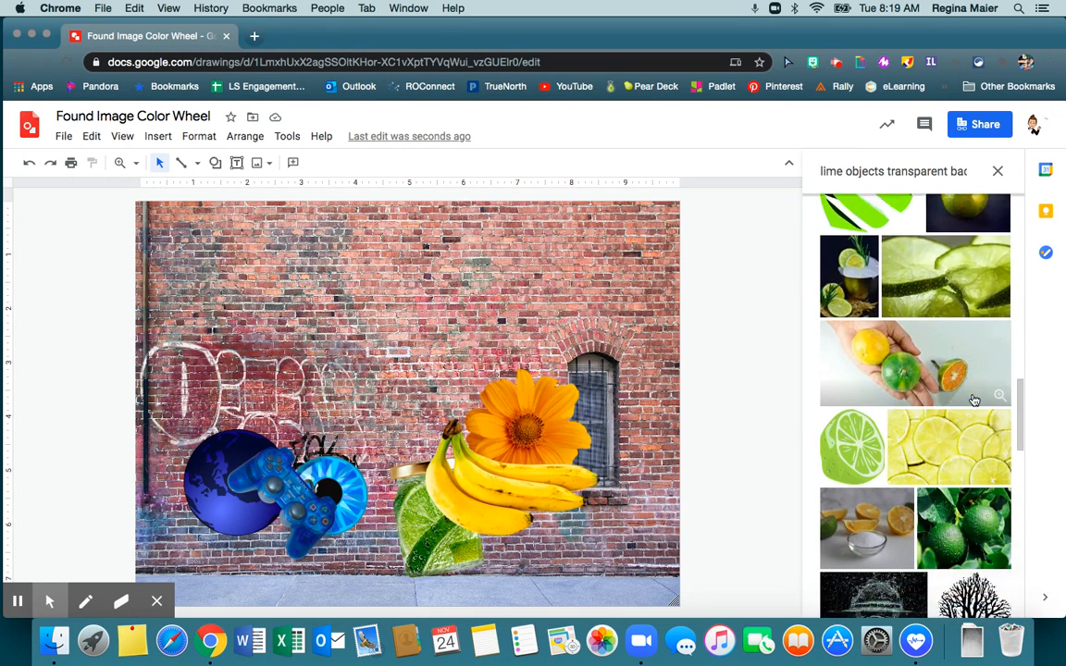
scroll(974, 400, "down", 4)
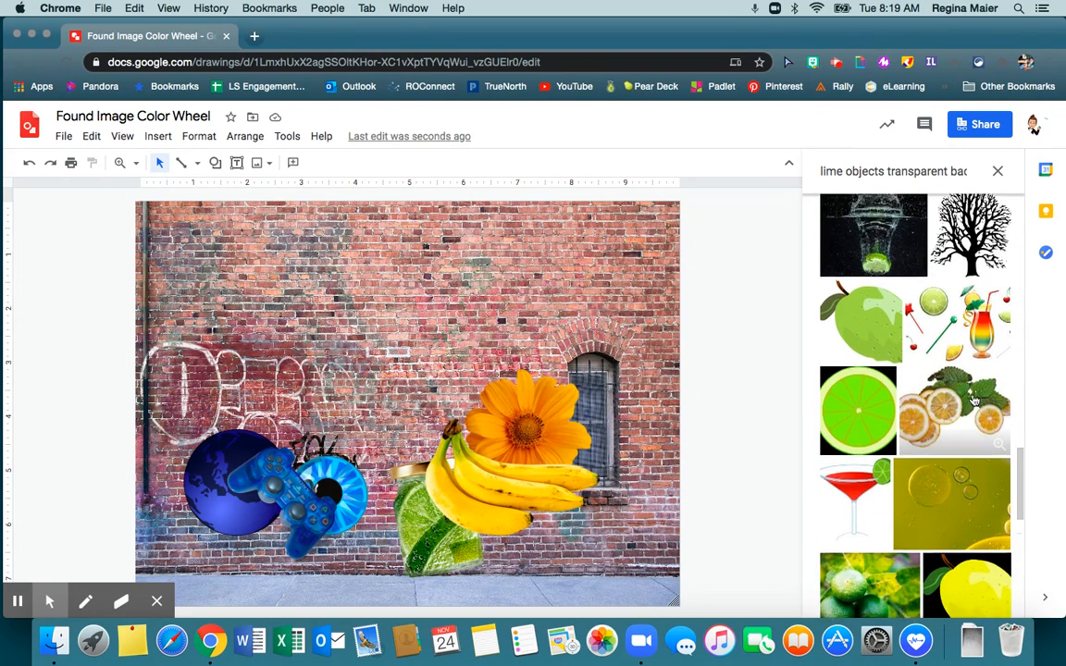
scroll(974, 400, "down", 1)
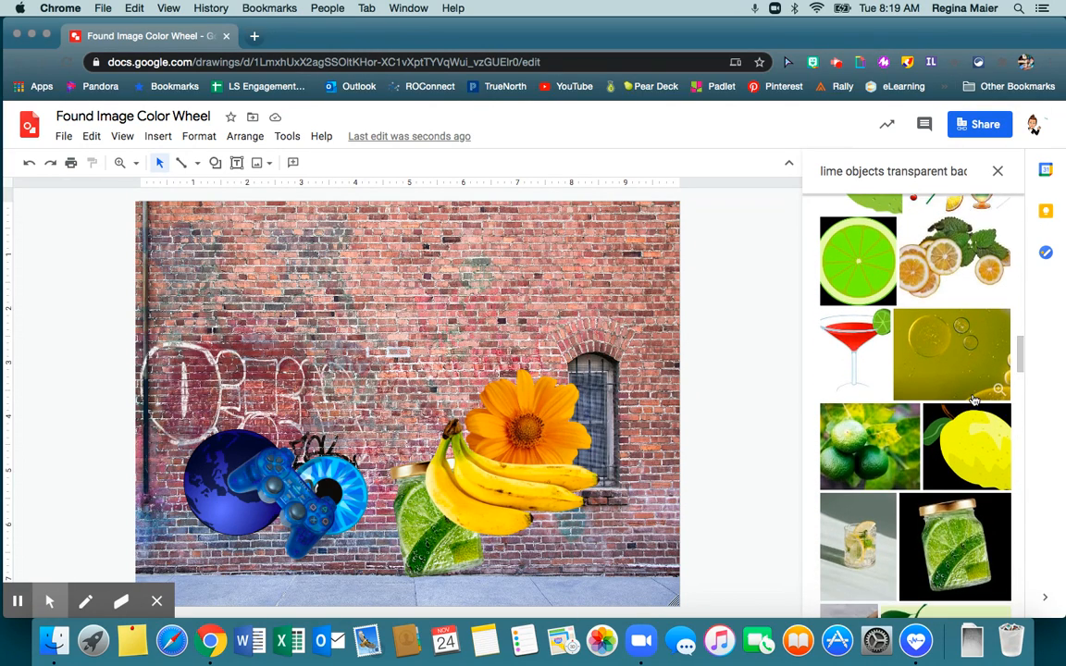
scroll(974, 400, "down", 5)
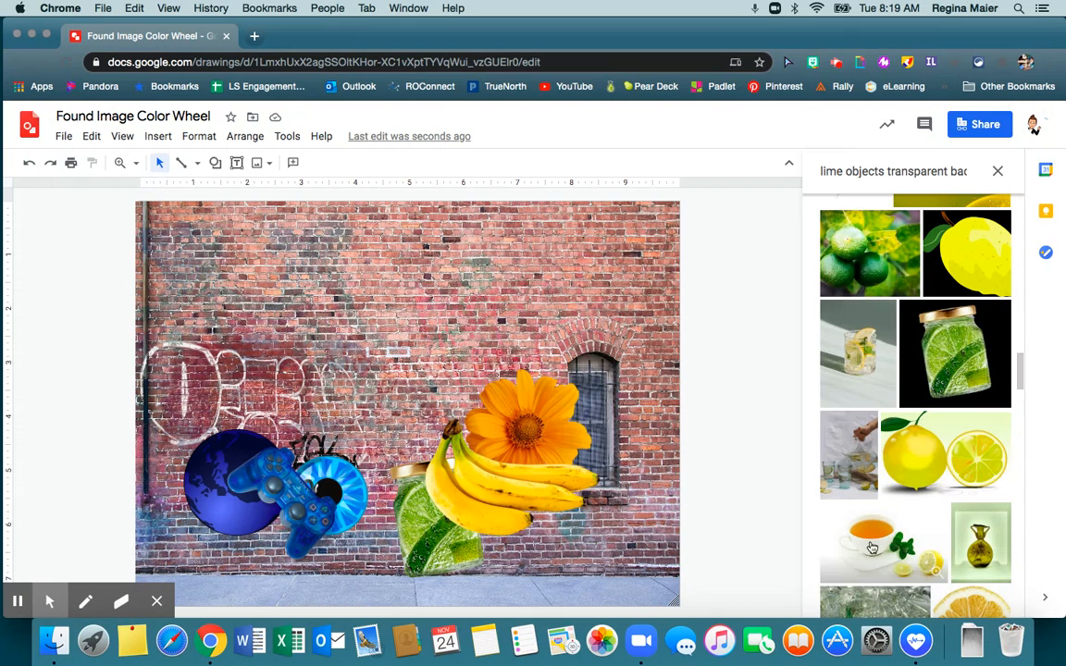
left_click(998, 172)
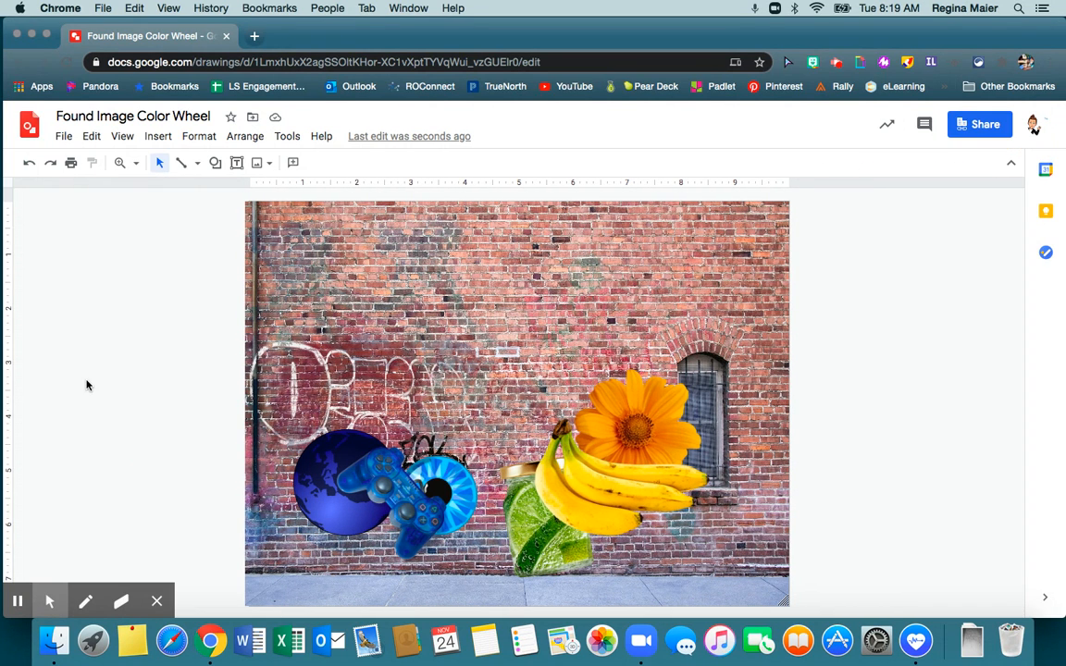